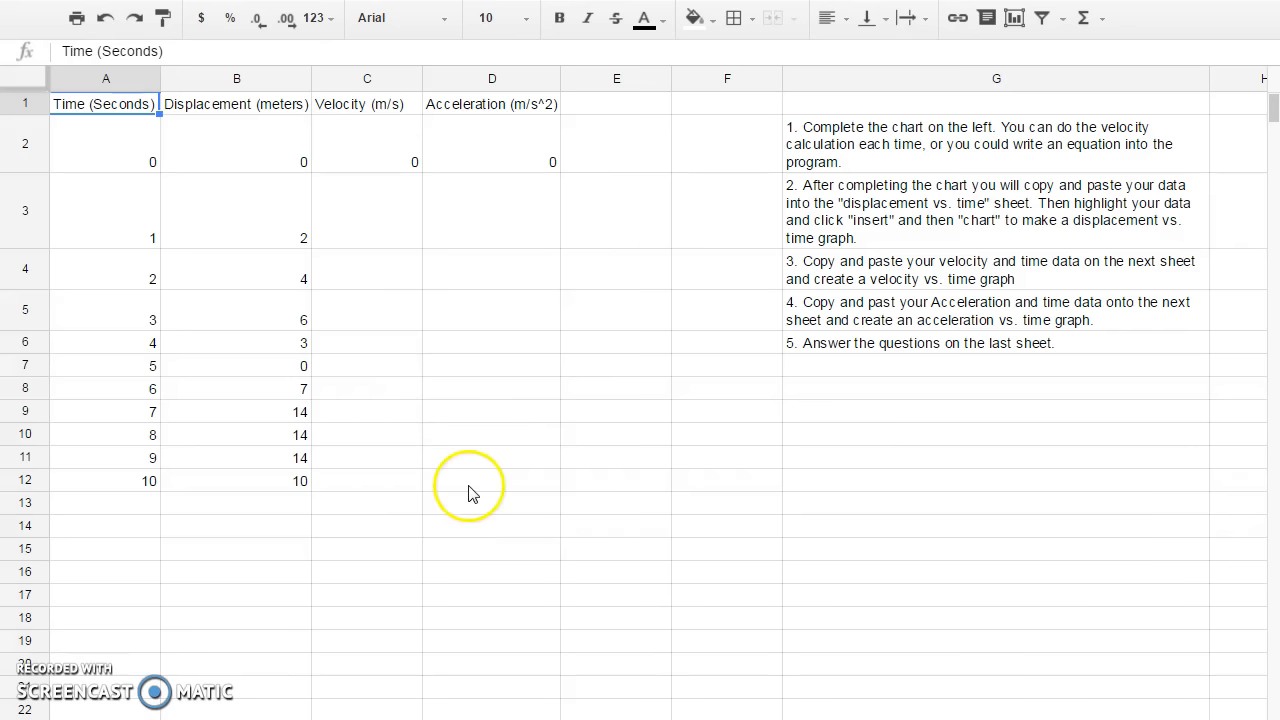
left_click(468, 484)
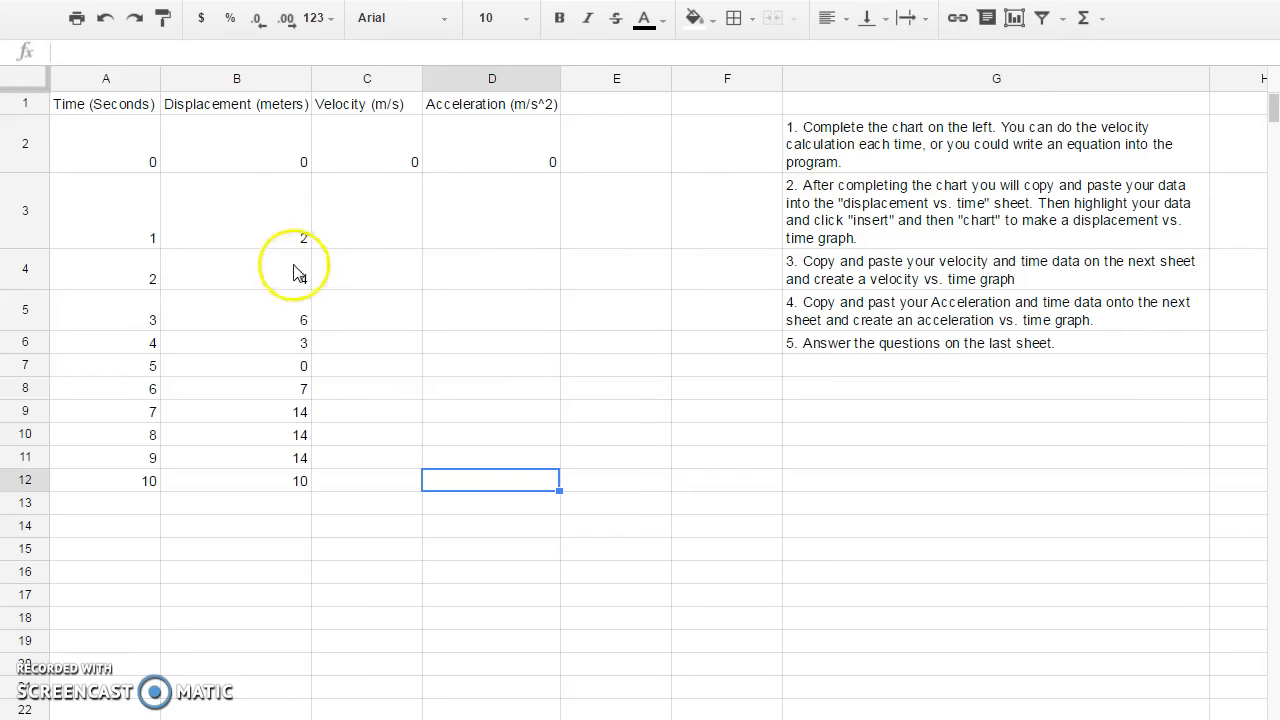
left_click(386, 228)
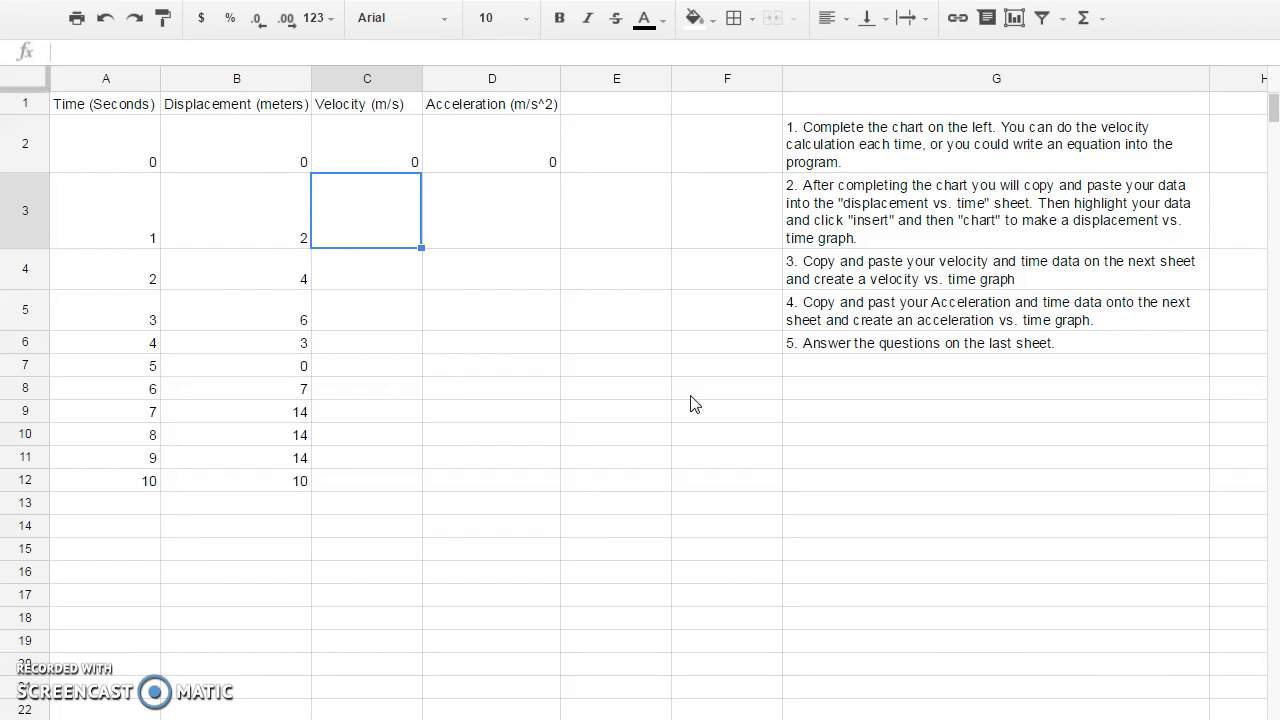
left_click(334, 206)
left_click(376, 54)
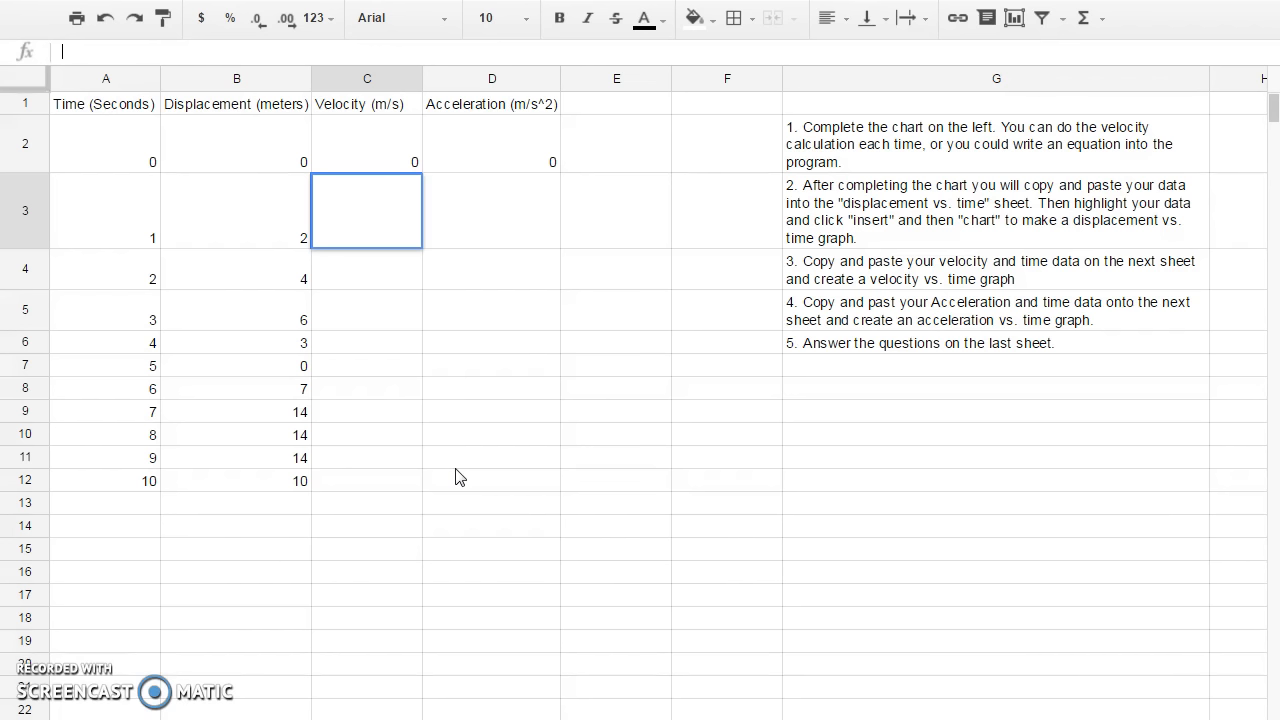
type("fleijvlkjl")
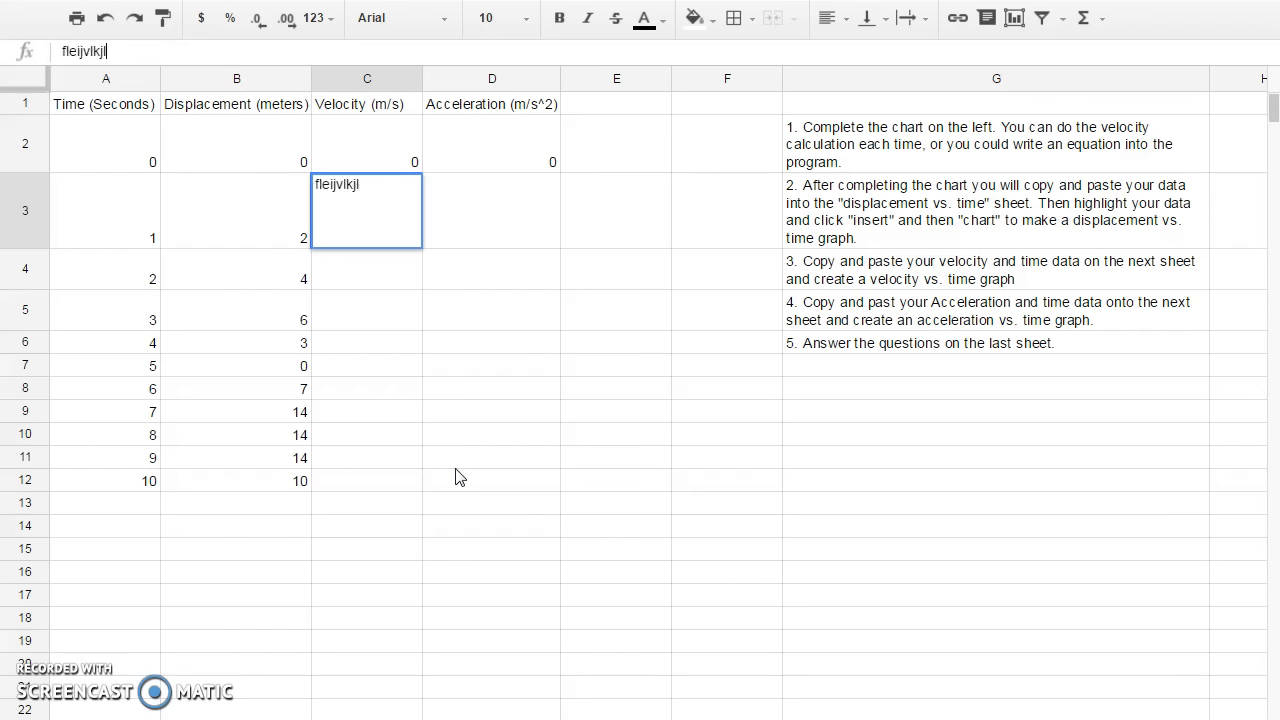
key("BackSpace")
key("BackSpace")
key("BackSpace")
key("BackSpace")
key("BackSpace")
key("BackSpace")
key("BackSpace")
key("BackSpace")
key("BackSpace")
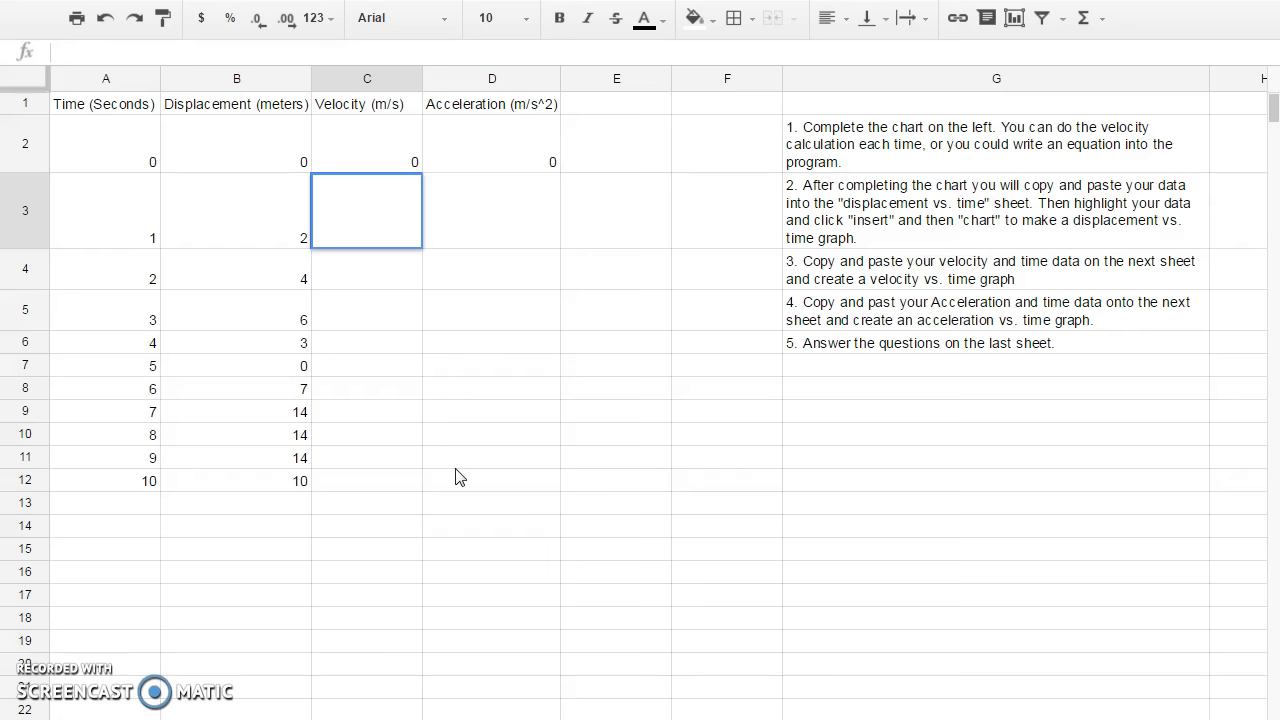
Enter the formula =2-0/(1-0) in C3 to calculate the velocity at 1 second from typed numbers
type("=")
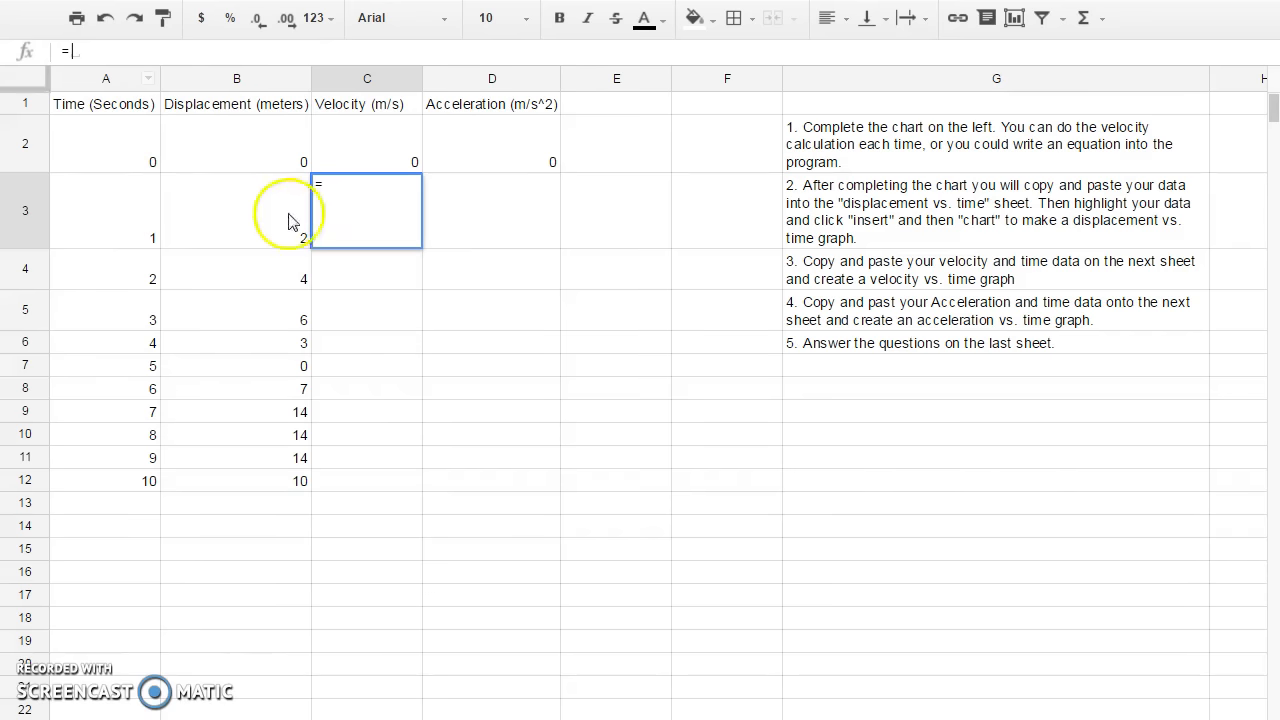
type("2")
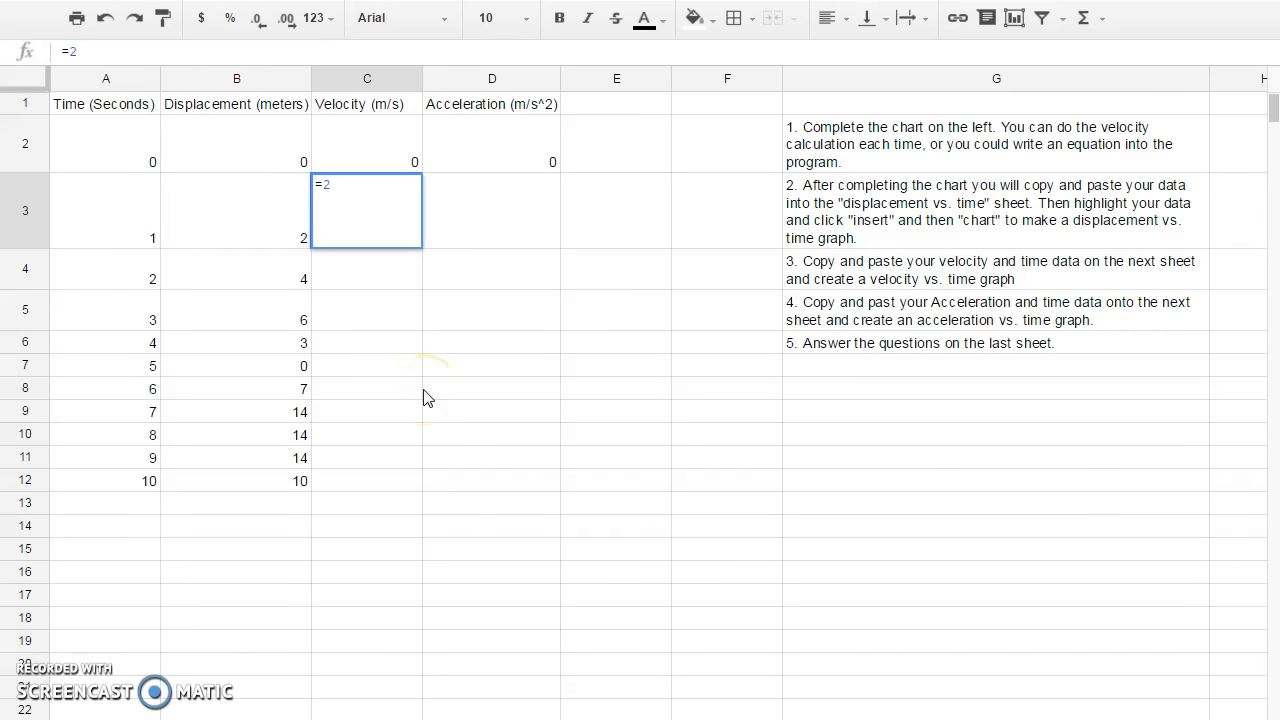
type("-")
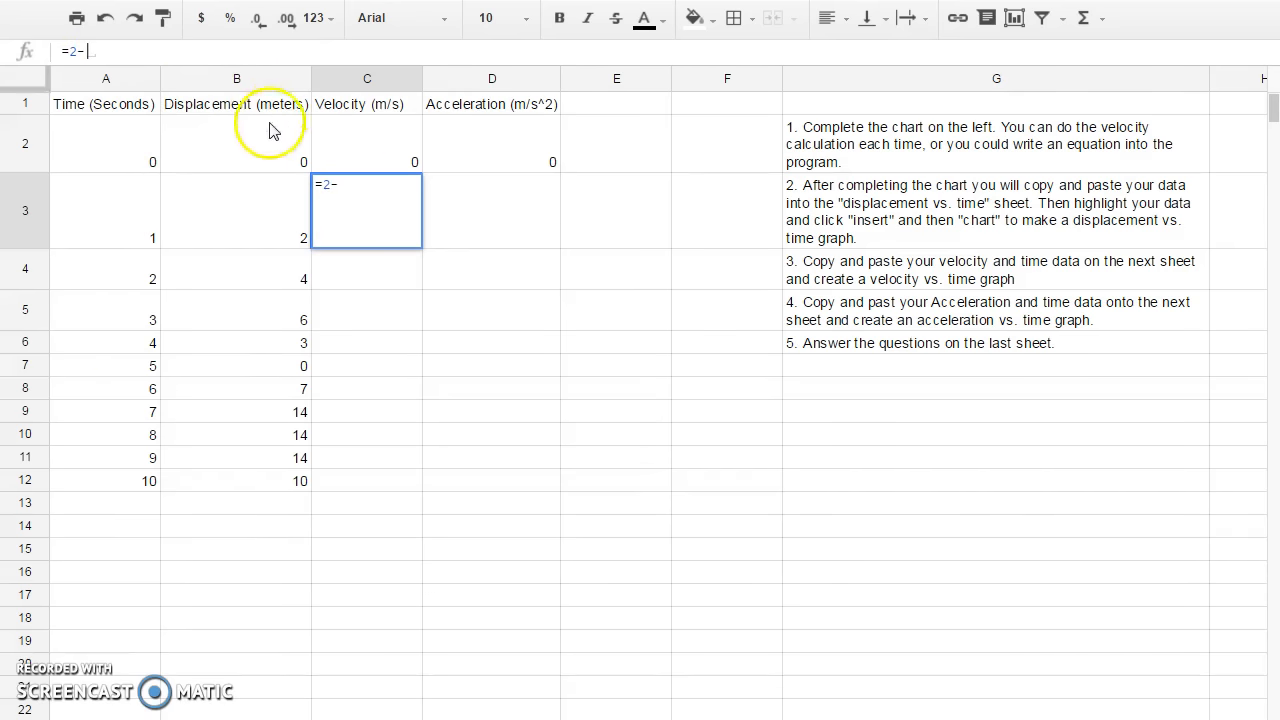
type("0/(")
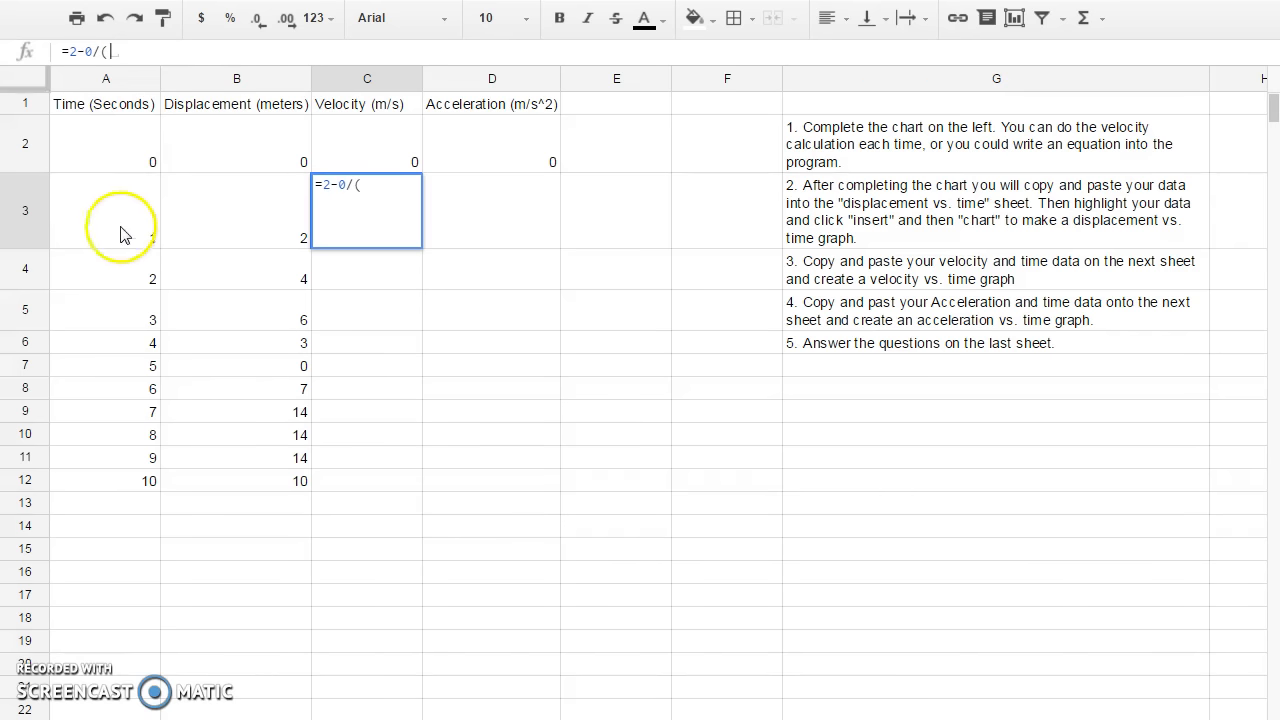
type("1-")
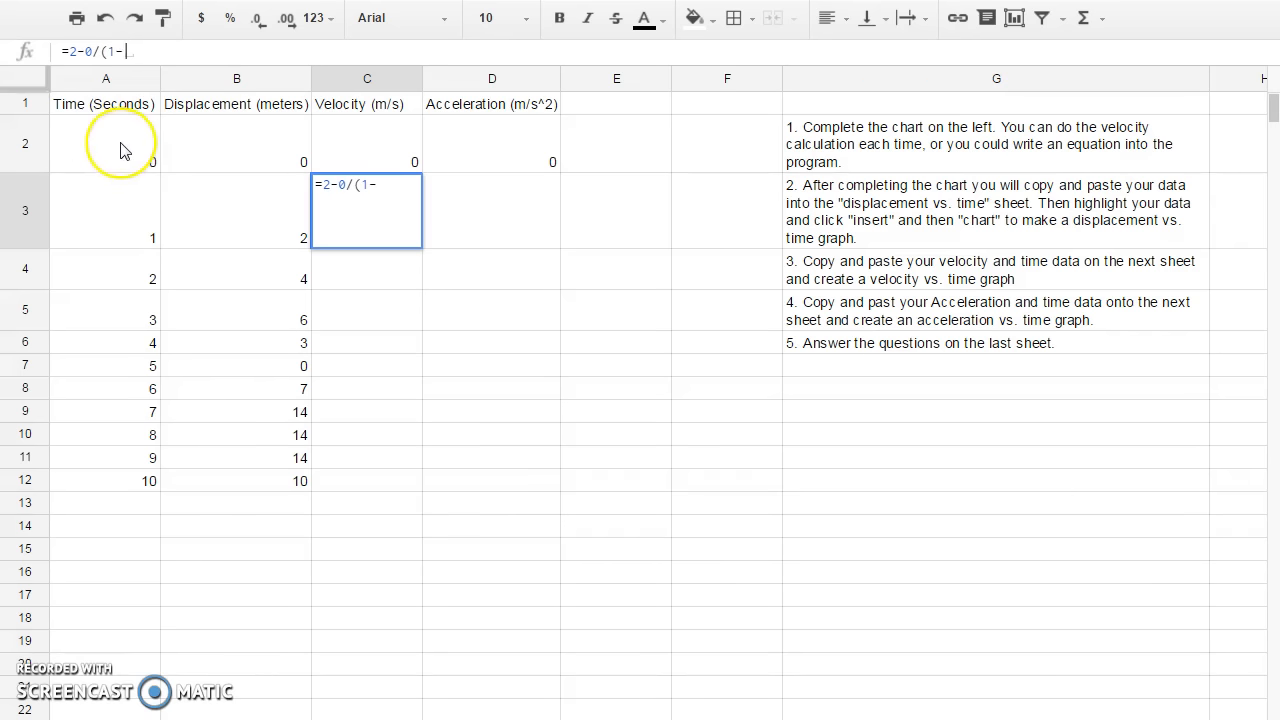
type("0)")
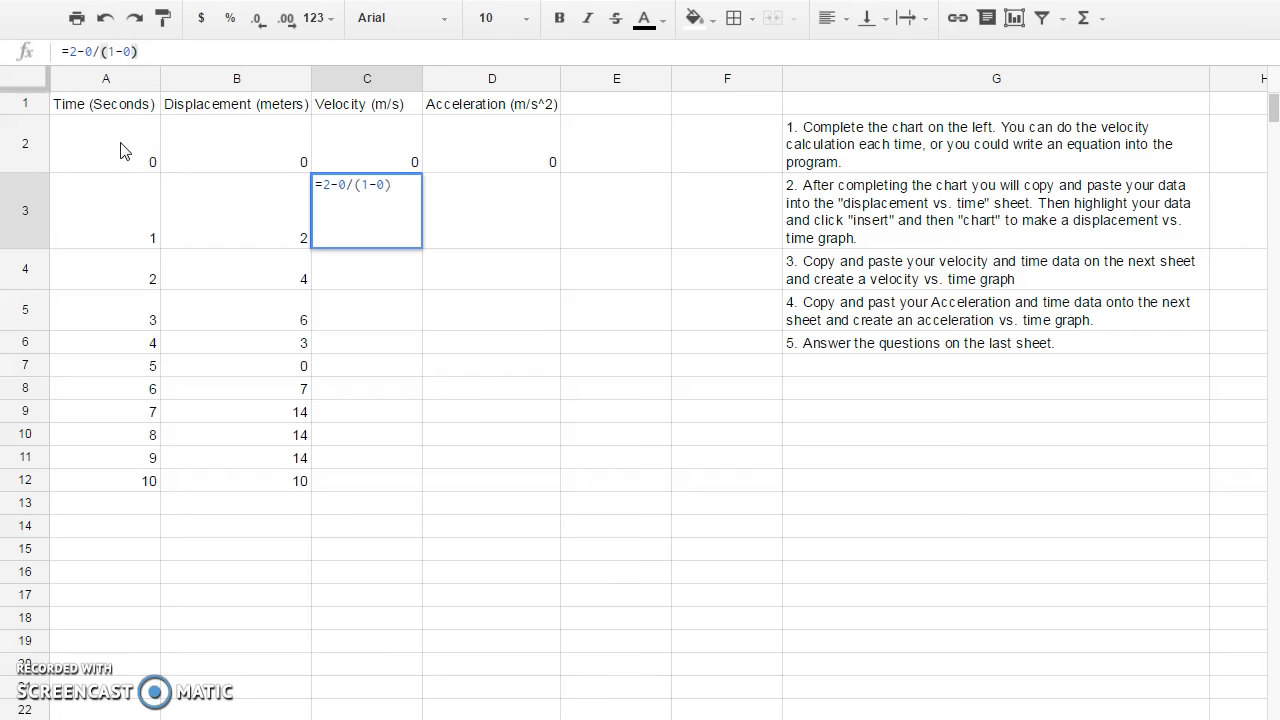
key("Return")
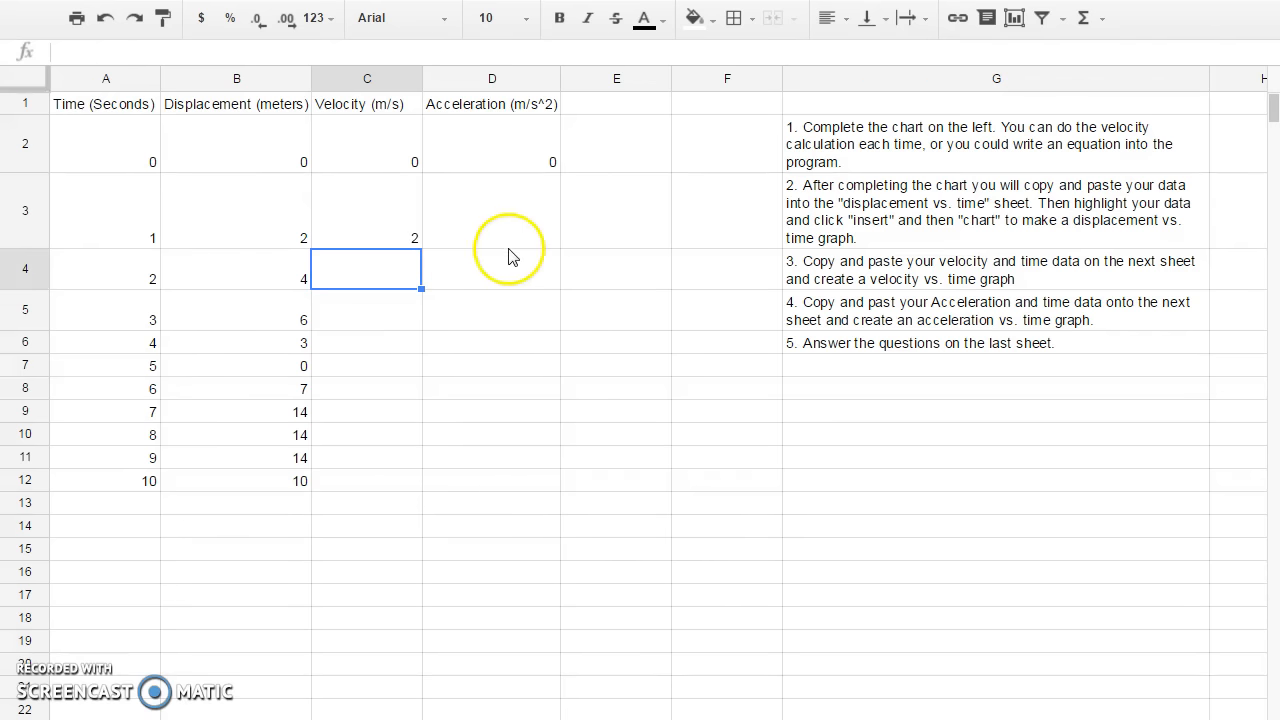
Clear the typed-number formula from velocity cell C3
left_click(400, 214)
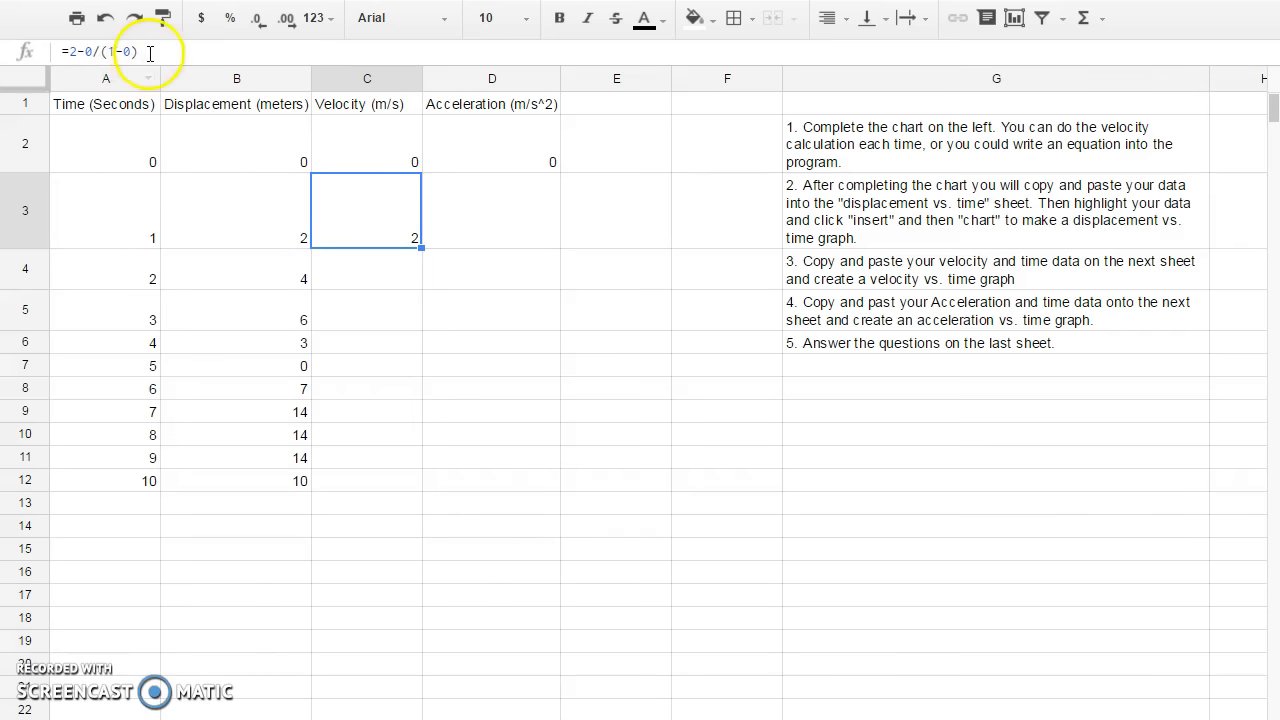
left_click_drag(140, 51, 60, 54)
key("BackSpace")
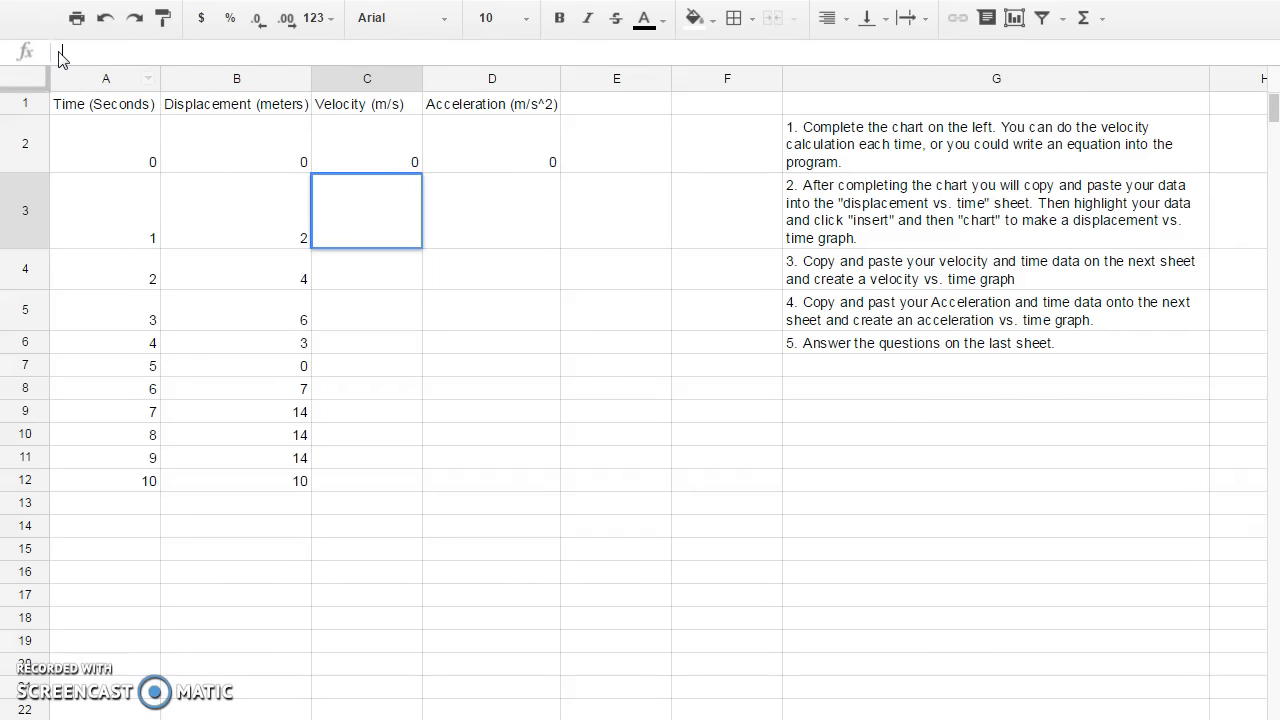
Begin a cell-reference velocity formula in C3 with the displacement difference, =(B3-B2)
type("=")
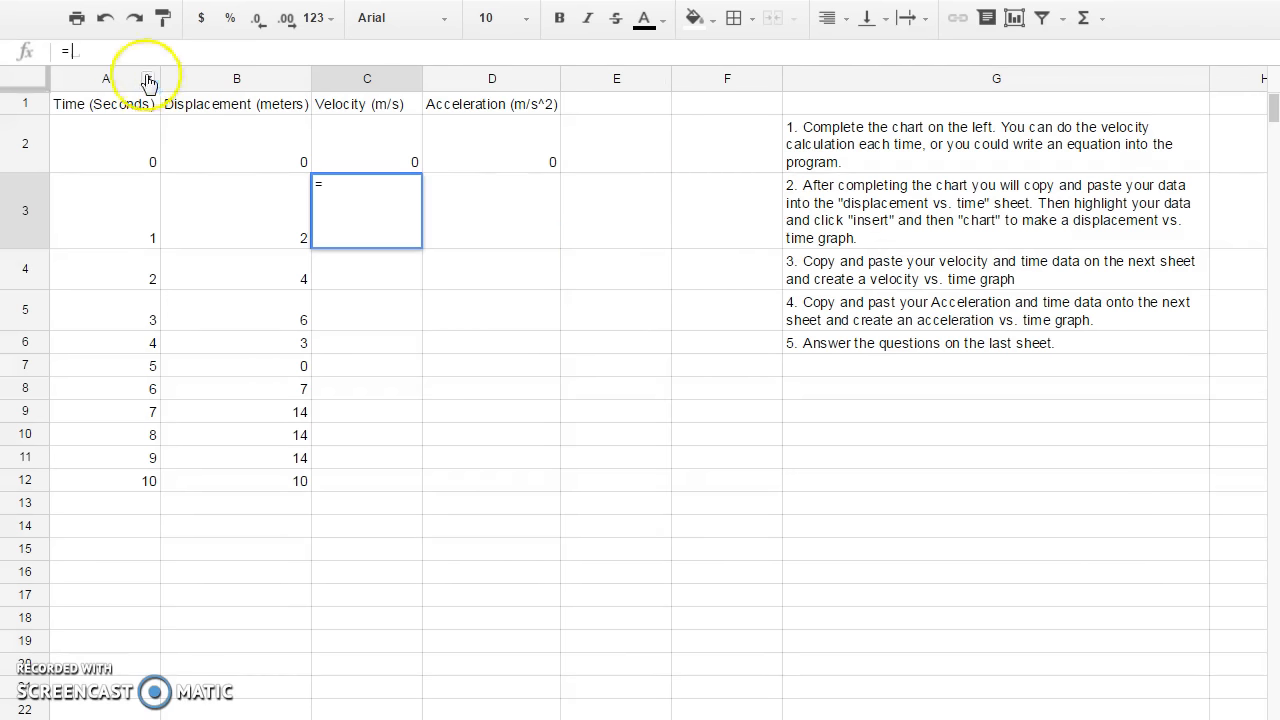
left_click(346, 189)
type("(")
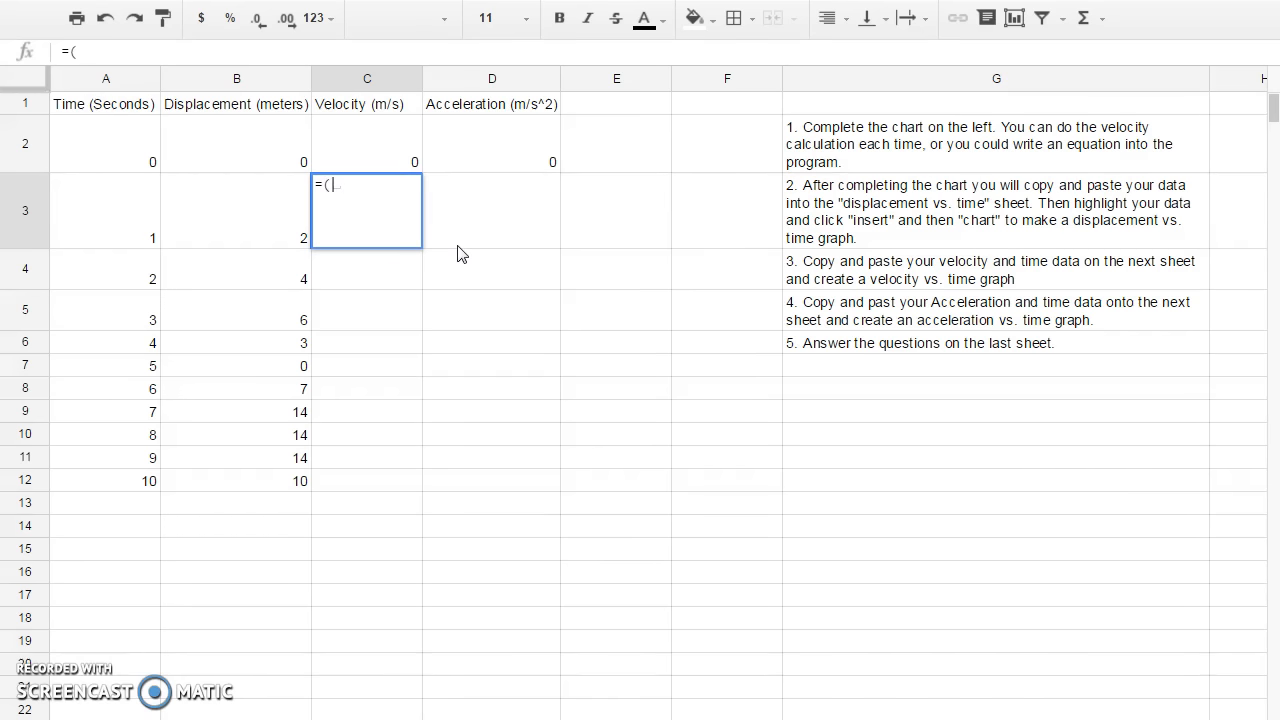
left_click(236, 210)
type("-")
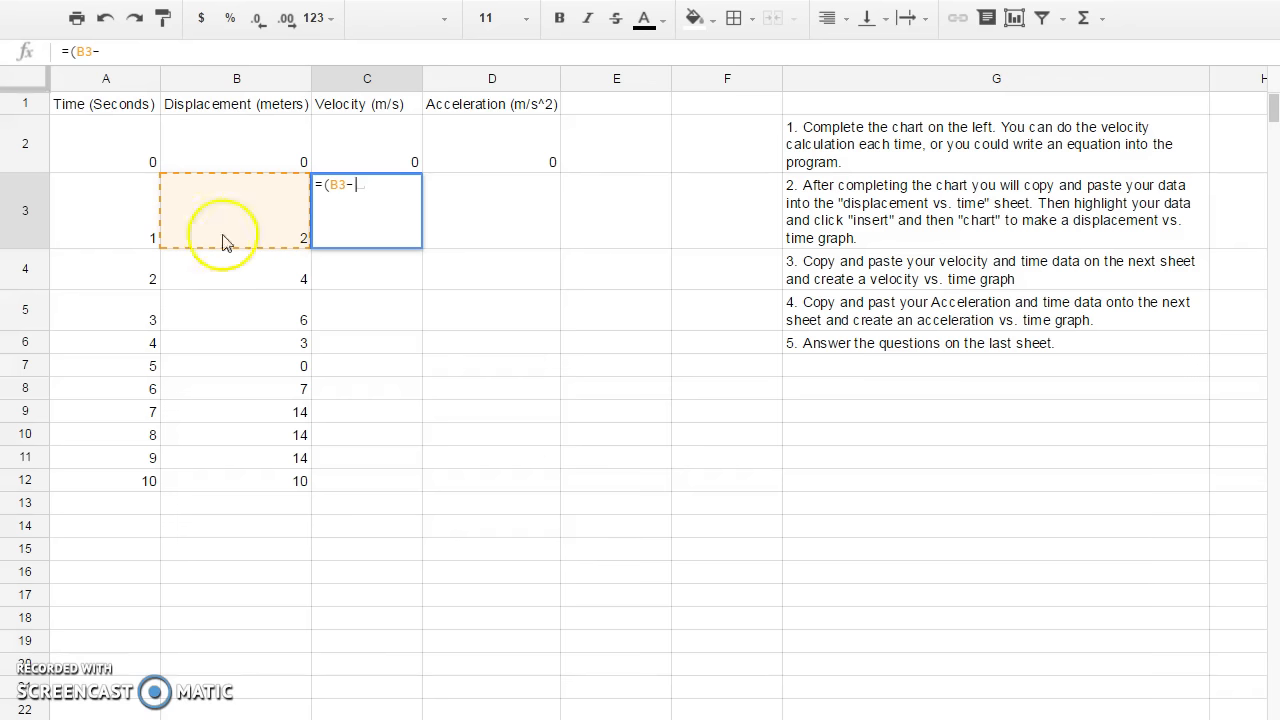
left_click(251, 152)
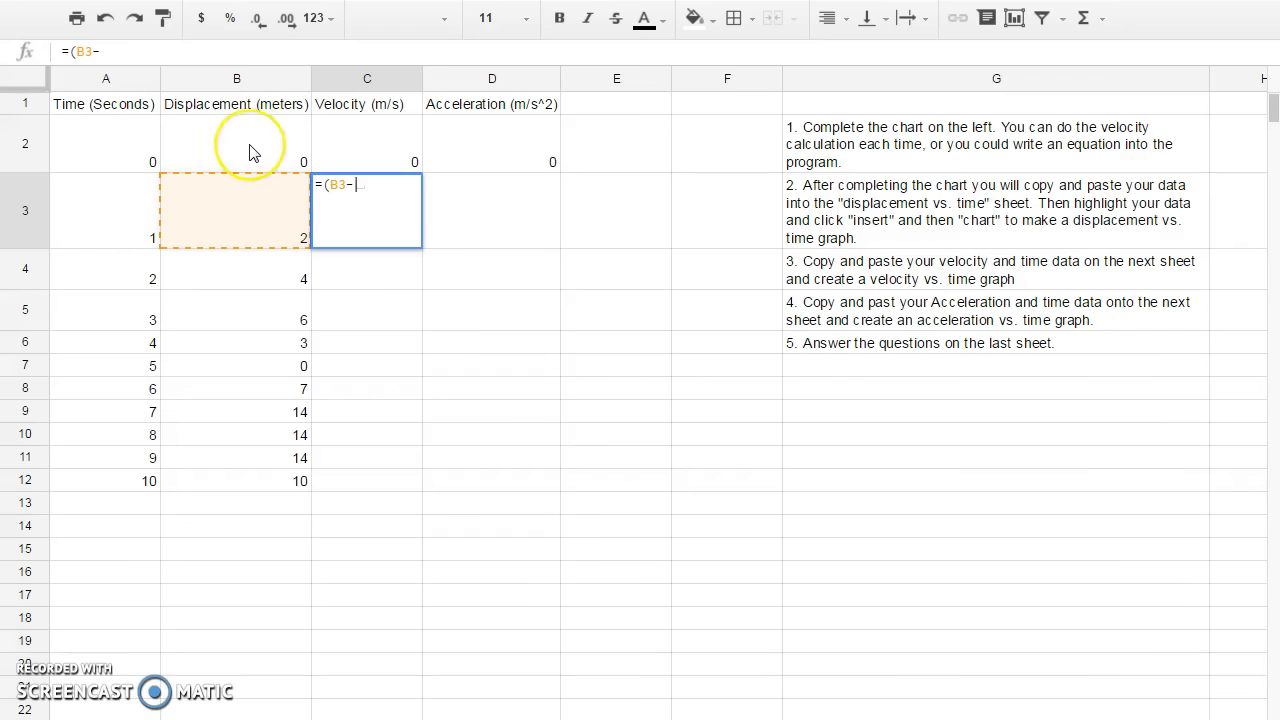
left_click(251, 152)
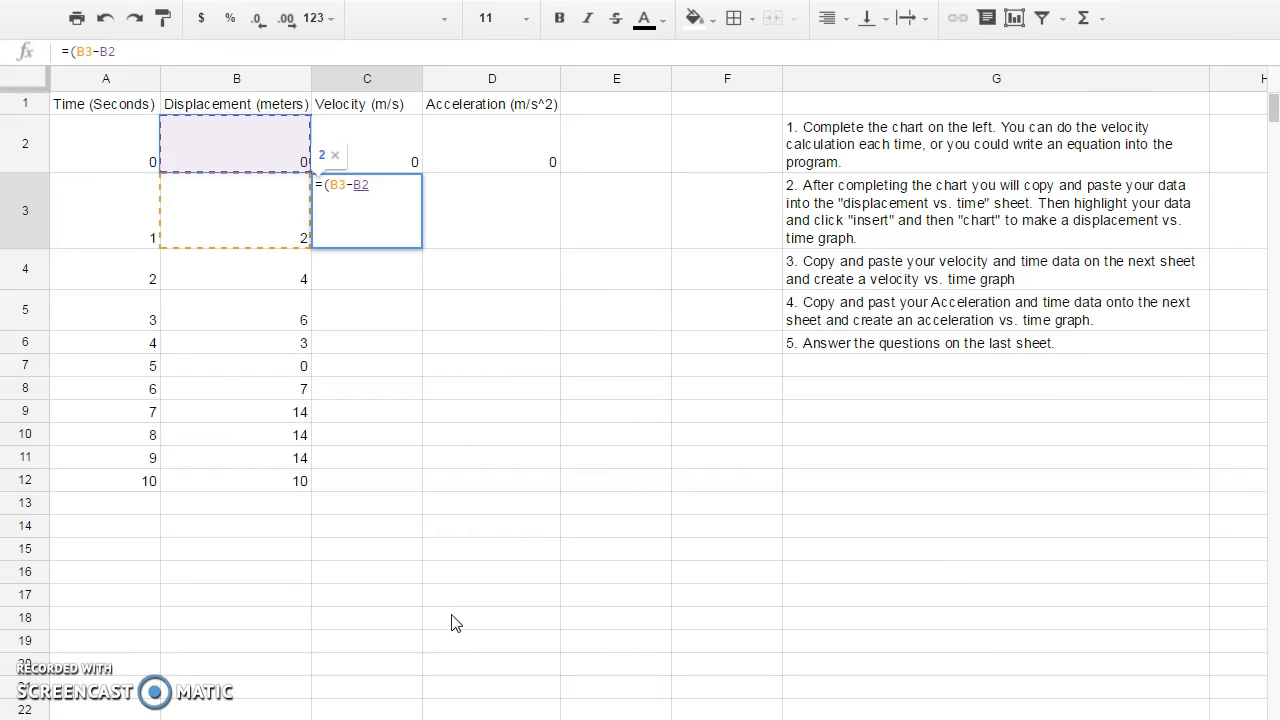
type(")")
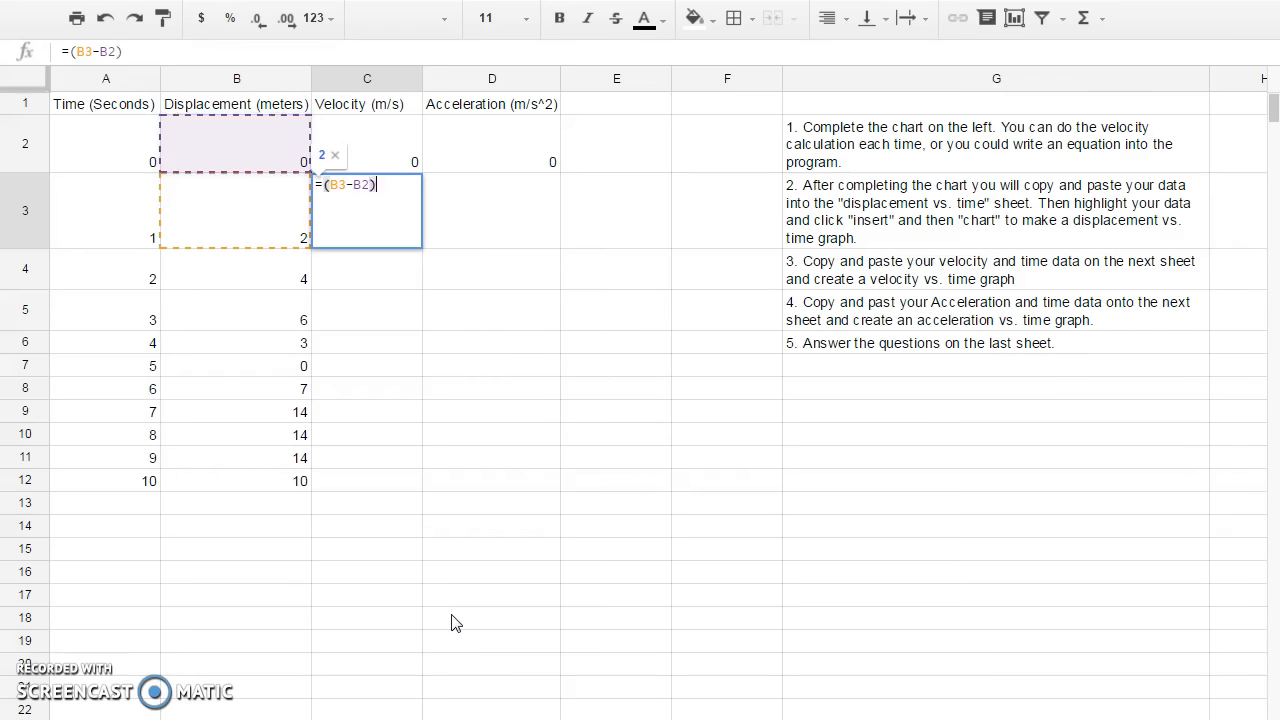
Complete the C3 velocity formula by dividing by the time difference, giving =(B3-B2)/(A3-A2)
type("/")
type("(")
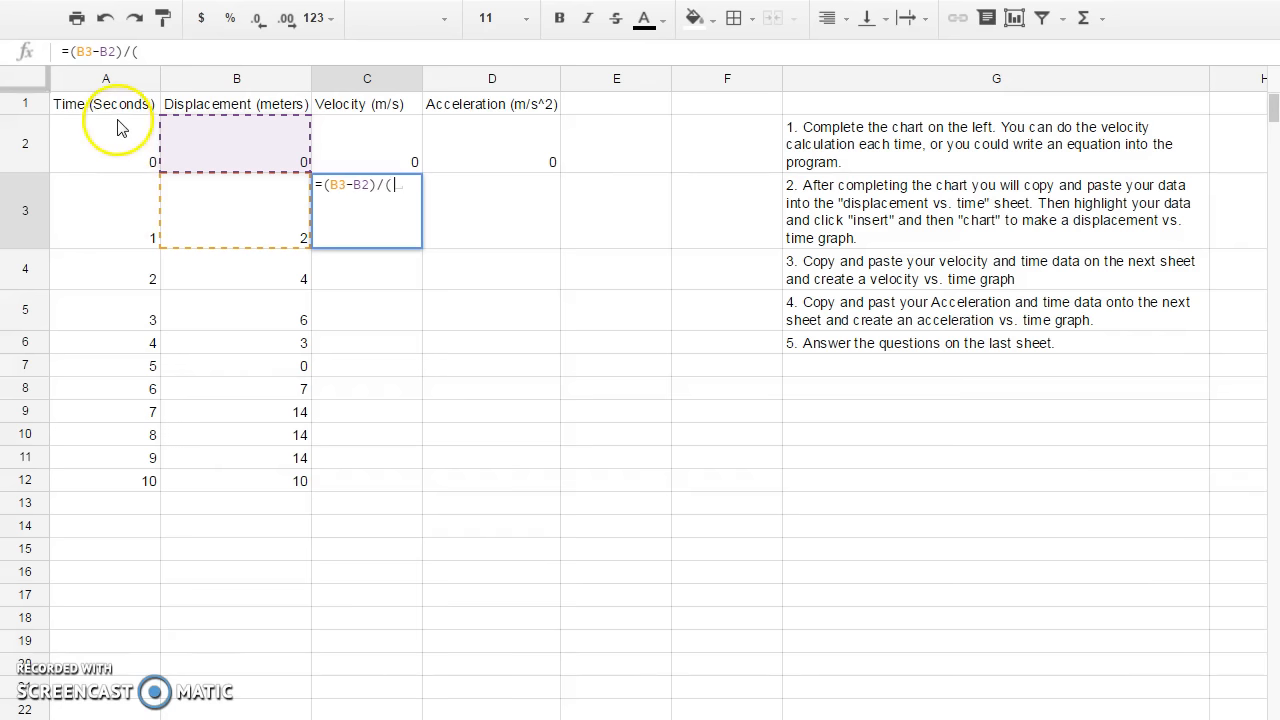
left_click(131, 219)
type("-")
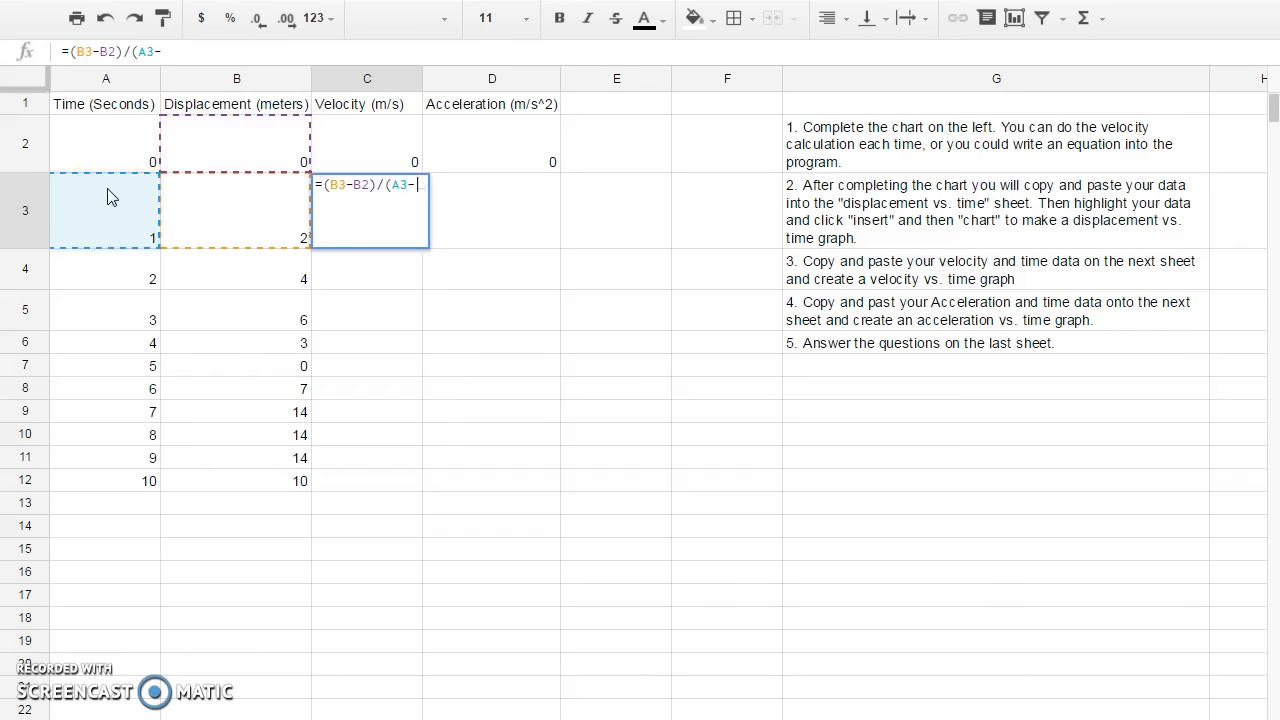
left_click(105, 142)
type(")")
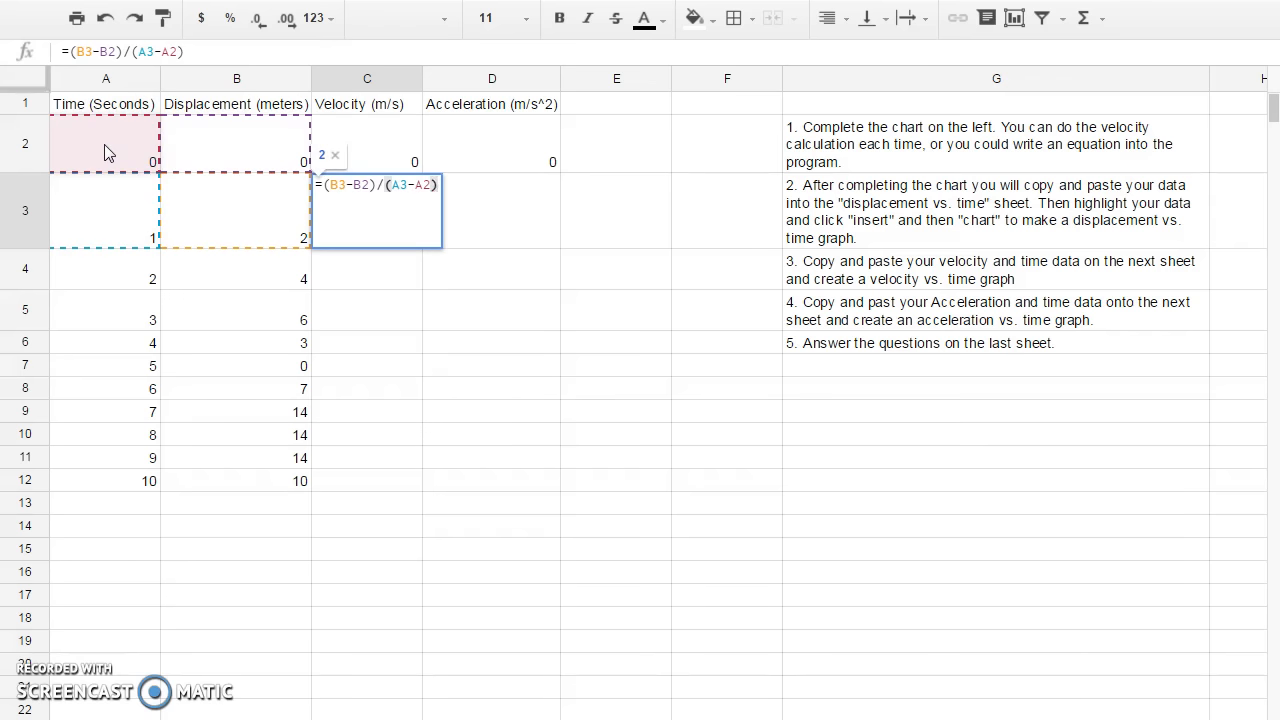
key("Return")
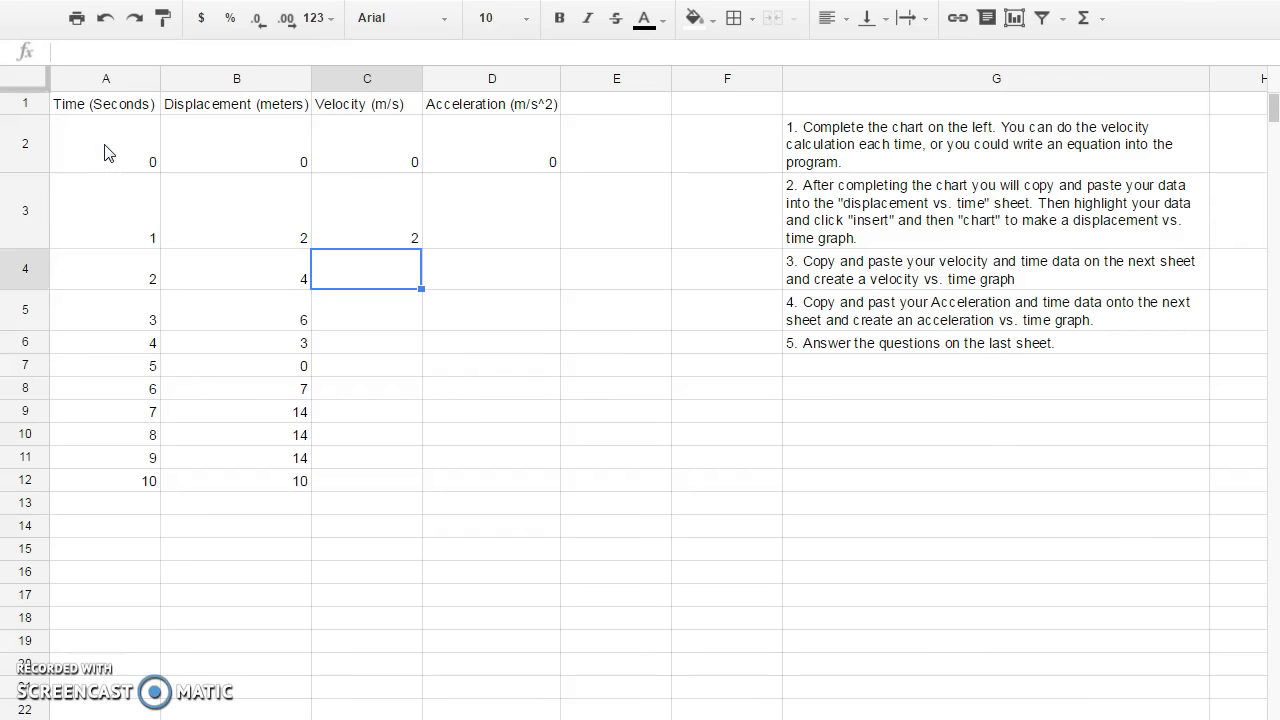
Fill the velocity formula from C3 down through C12 for all remaining times
left_click(390, 210)
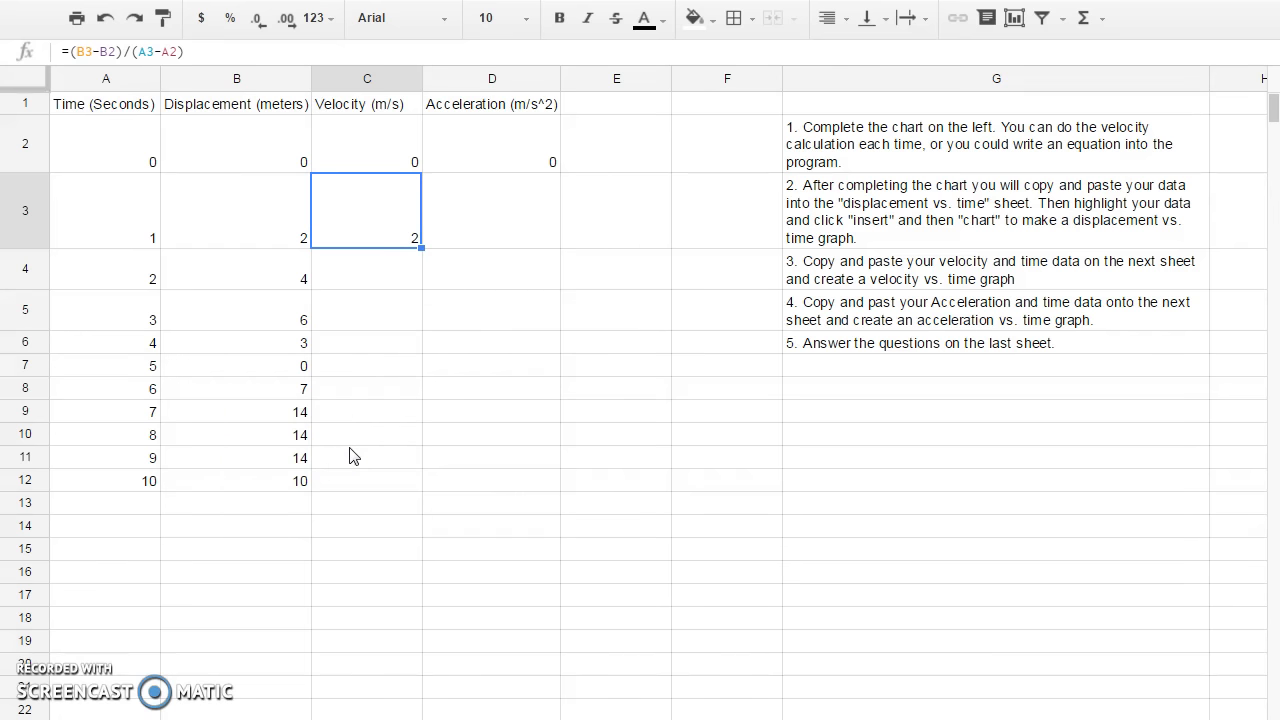
mouse_move(421, 248)
left_mouse_down()
mouse_move(416, 343)
mouse_move(421, 245)
left_mouse_up()
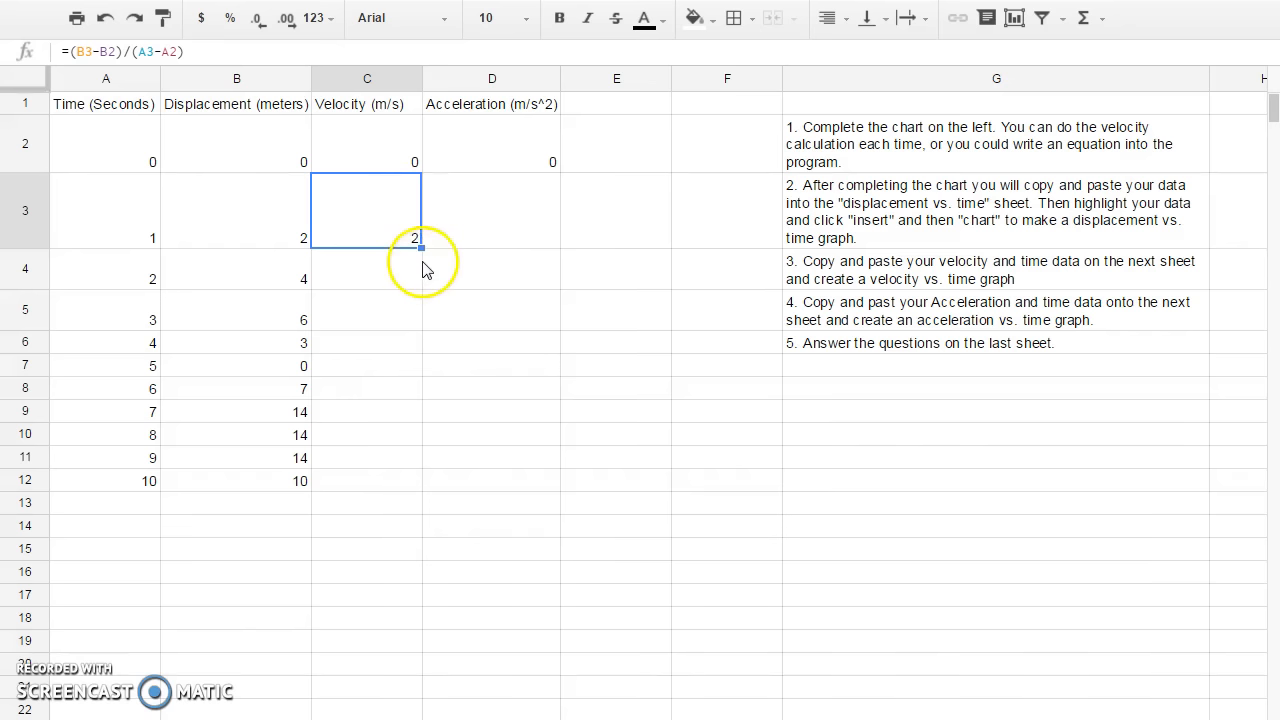
left_click_drag(422, 249, 422, 486)
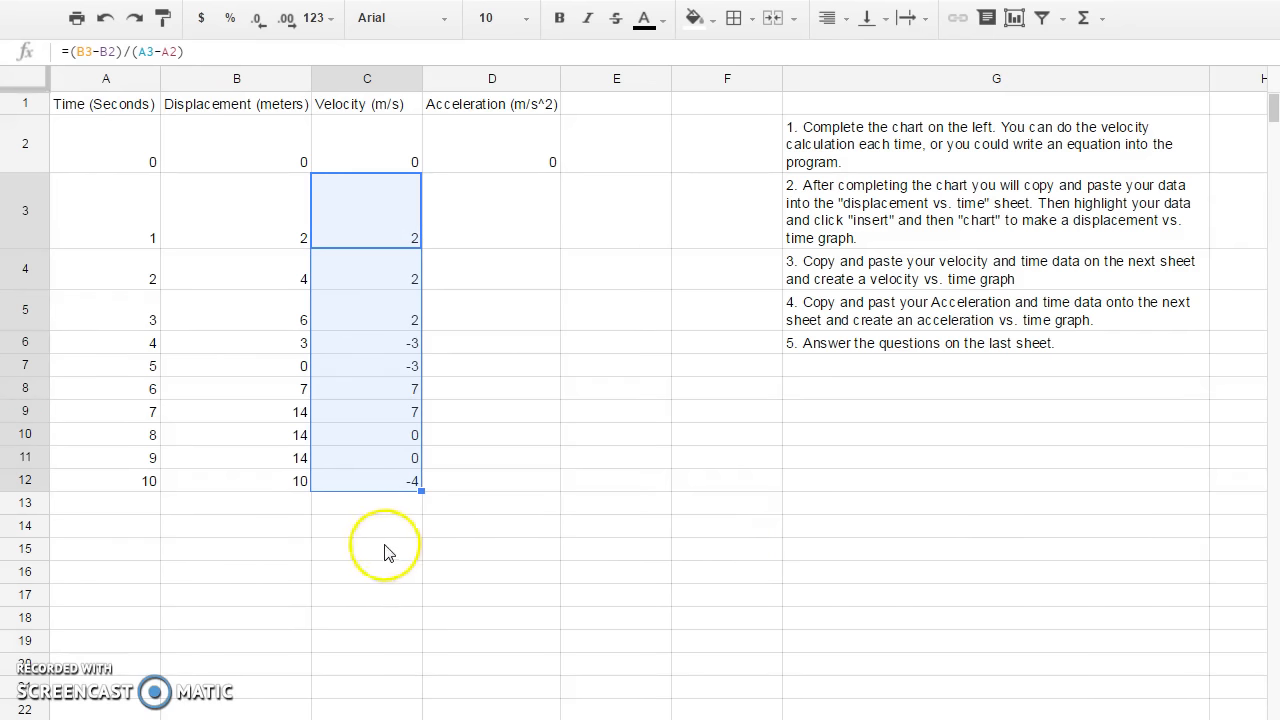
left_click(381, 513)
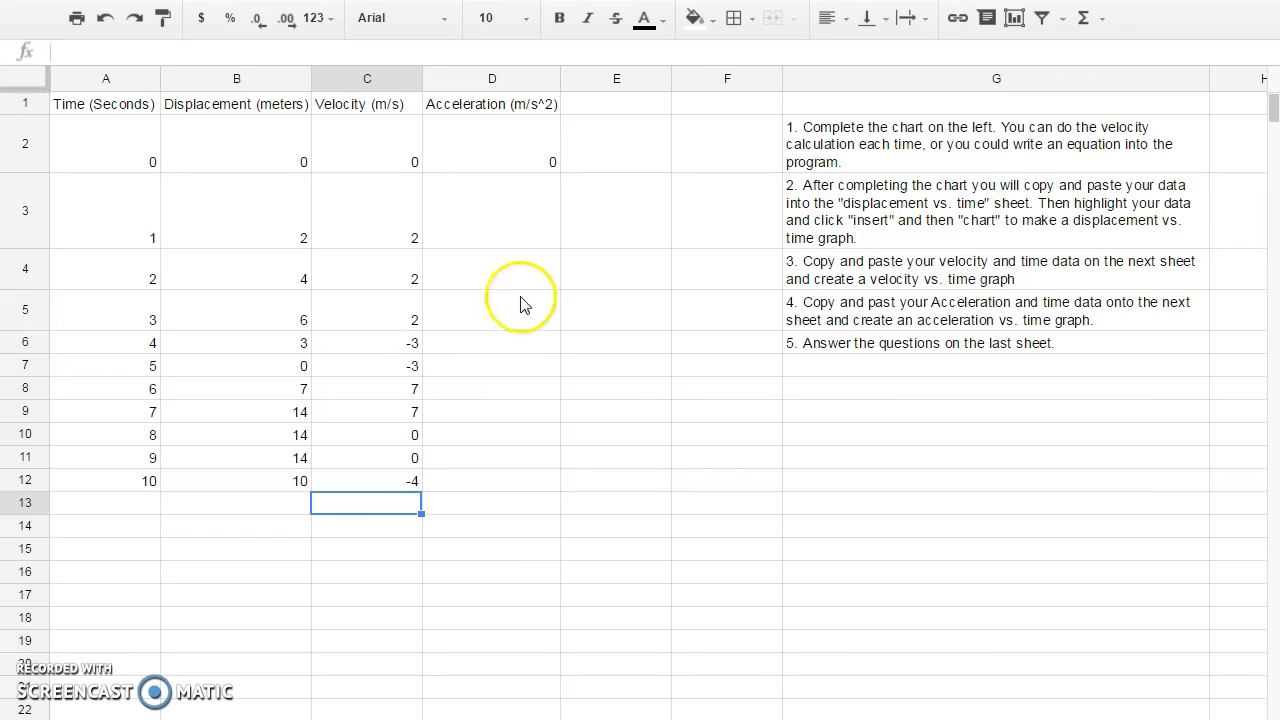
left_click(527, 236)
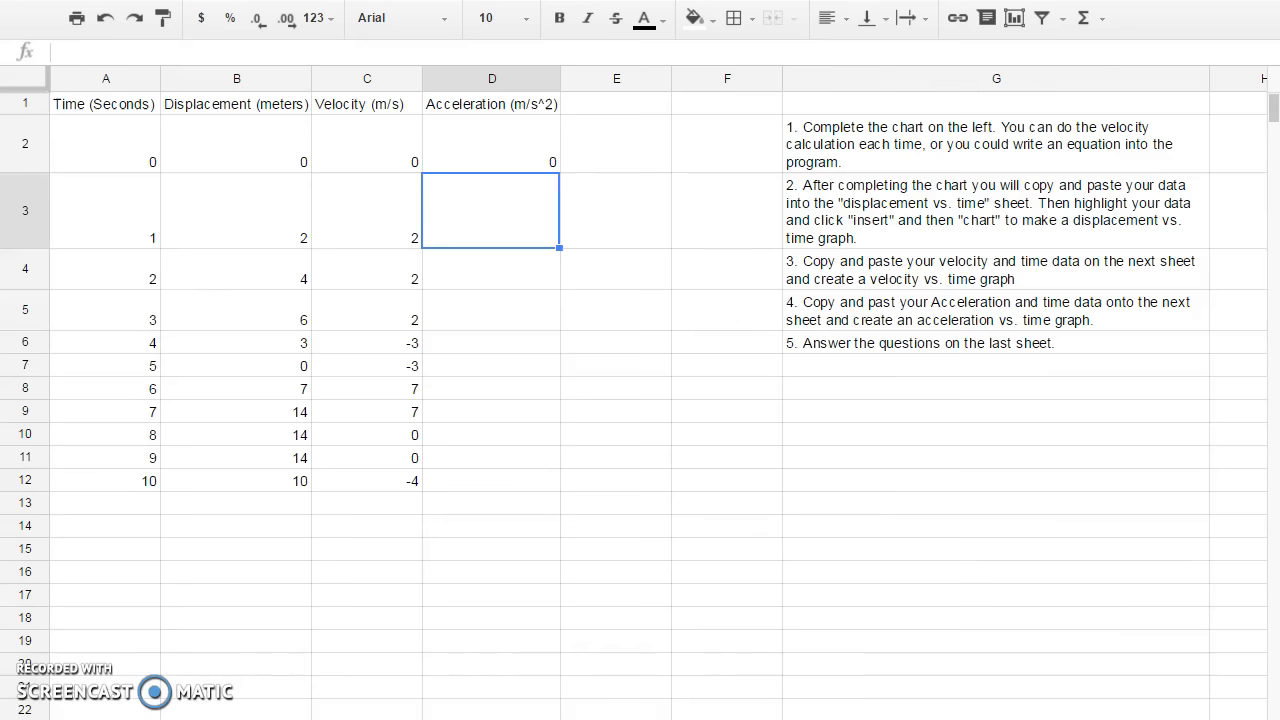
Copy the time values in A2:A12 and paste them under the Time (seconds) header, from A2, on the displacement vs. time sheet
left_click_drag(80, 132, 86, 480)
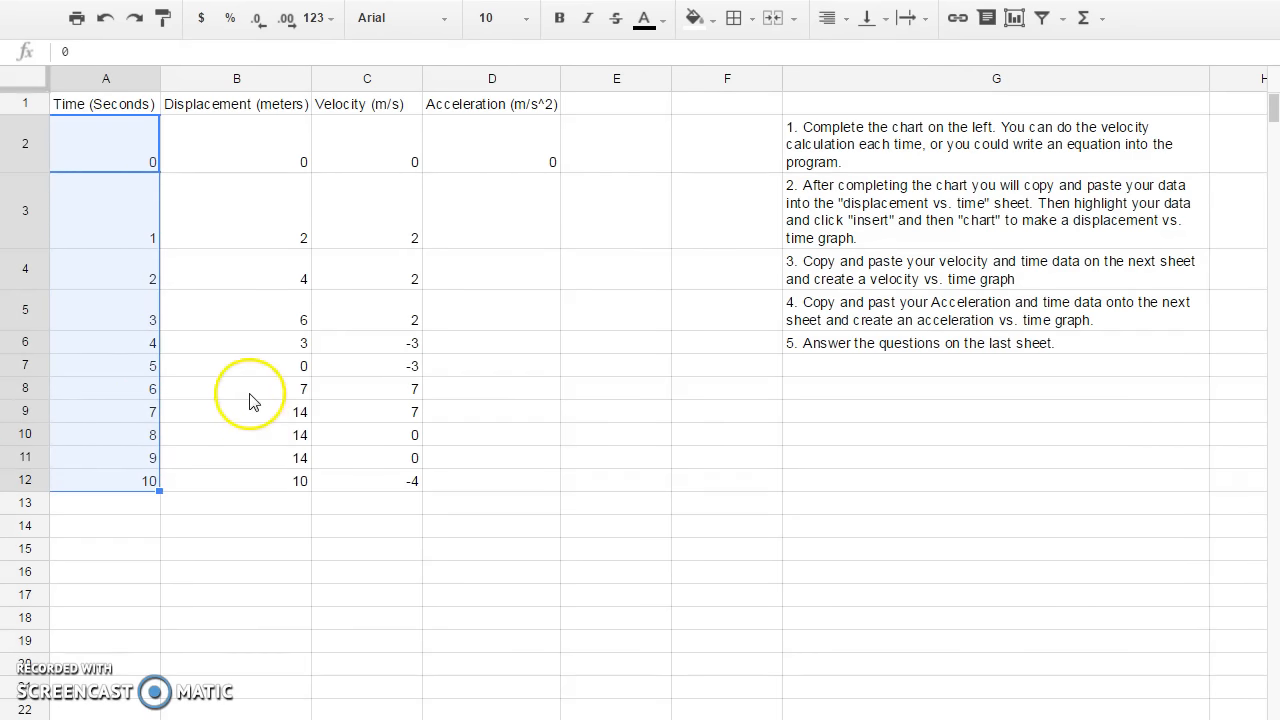
key("ctrl+c")
left_click(296, 718)
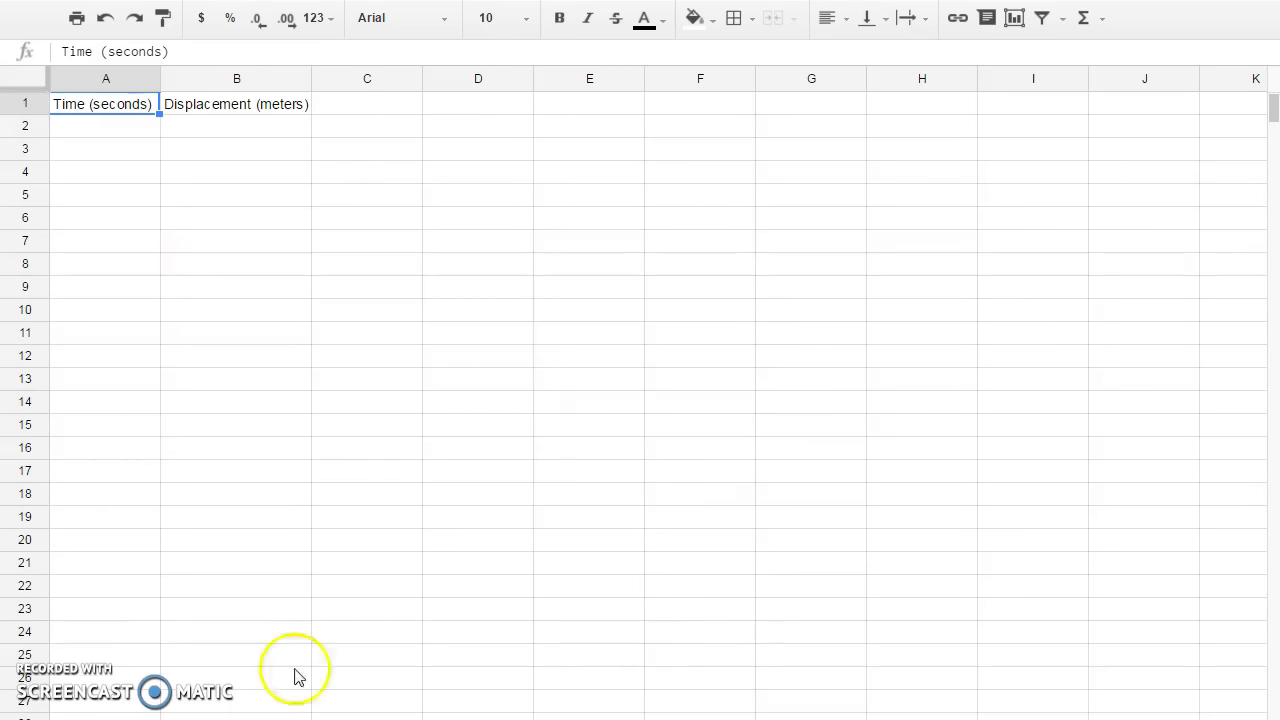
left_click(109, 126)
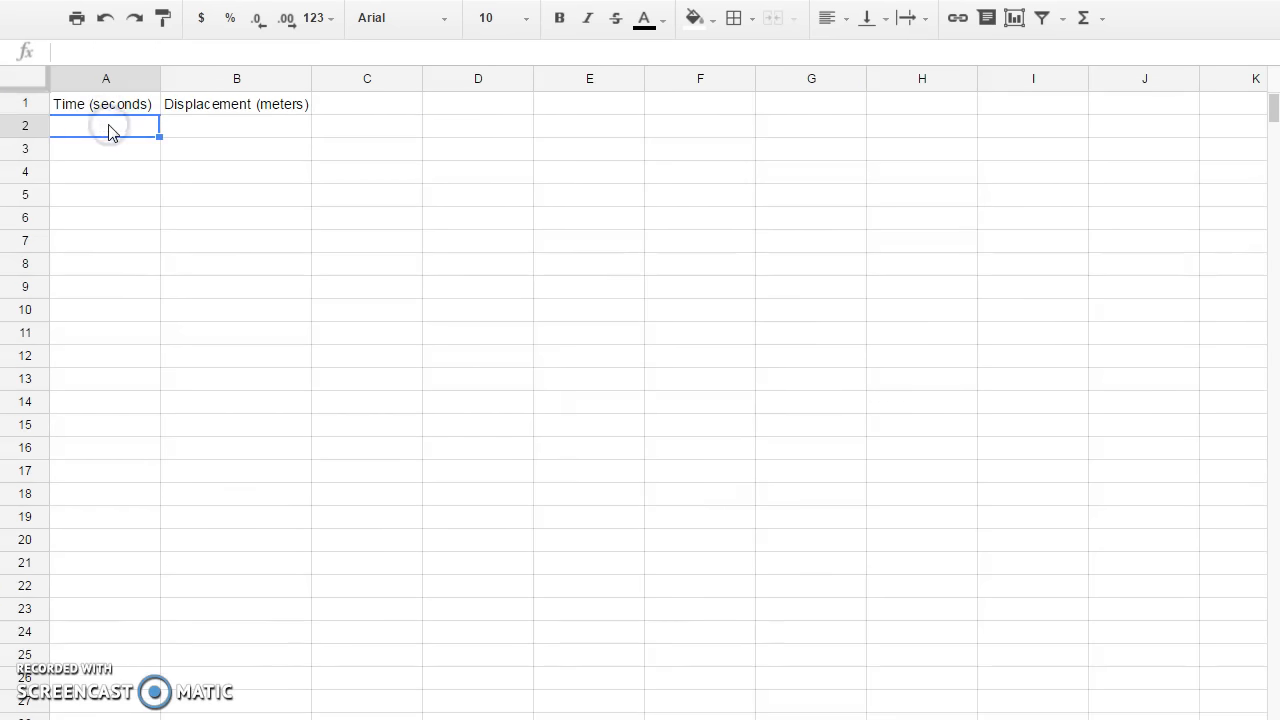
key("ctrl+v")
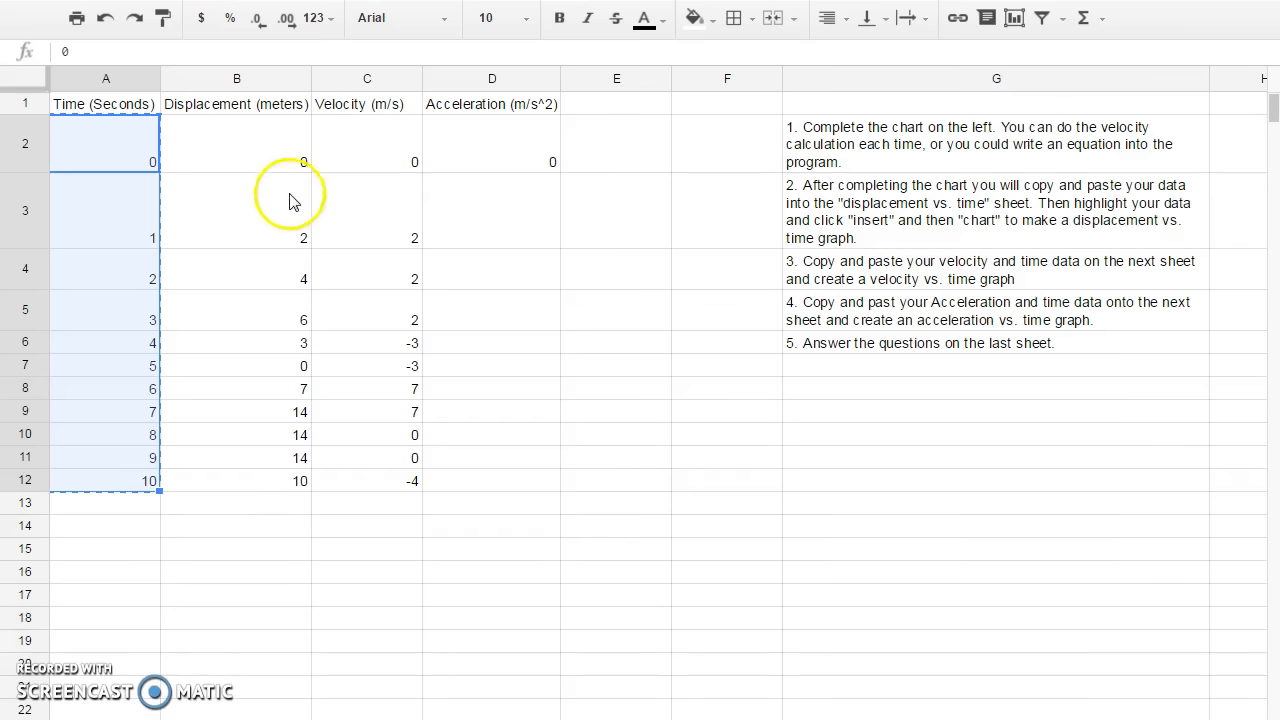
Copy the velocity values in C2:C12 and paste them as values only, from B2, on the displacement vs. time sheet
left_click(347, 152)
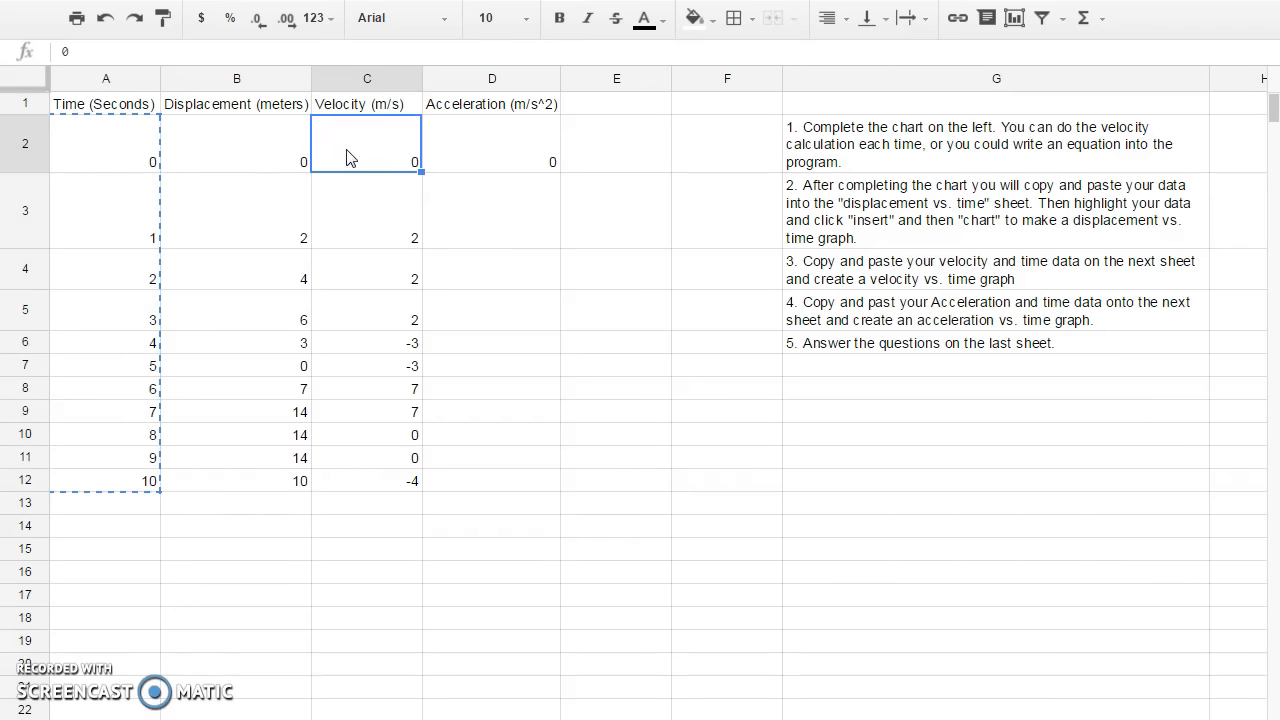
left_click_drag(350, 152, 370, 482)
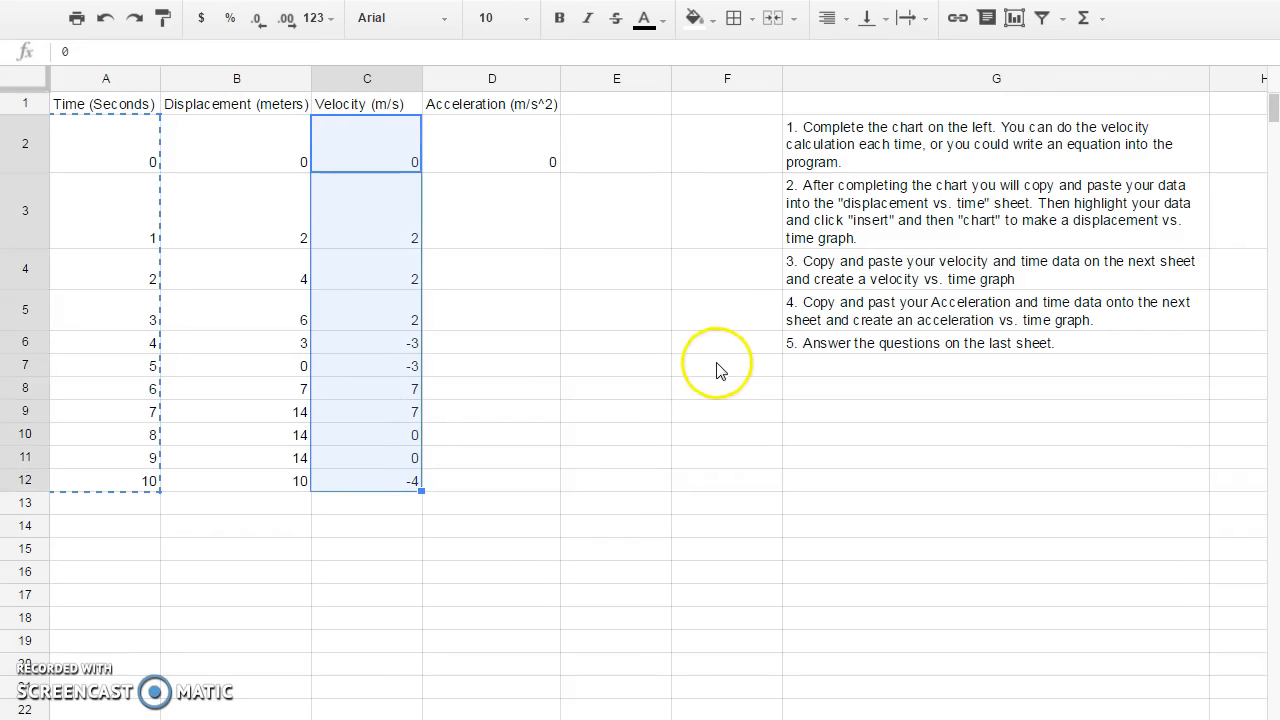
key("ctrl+c")
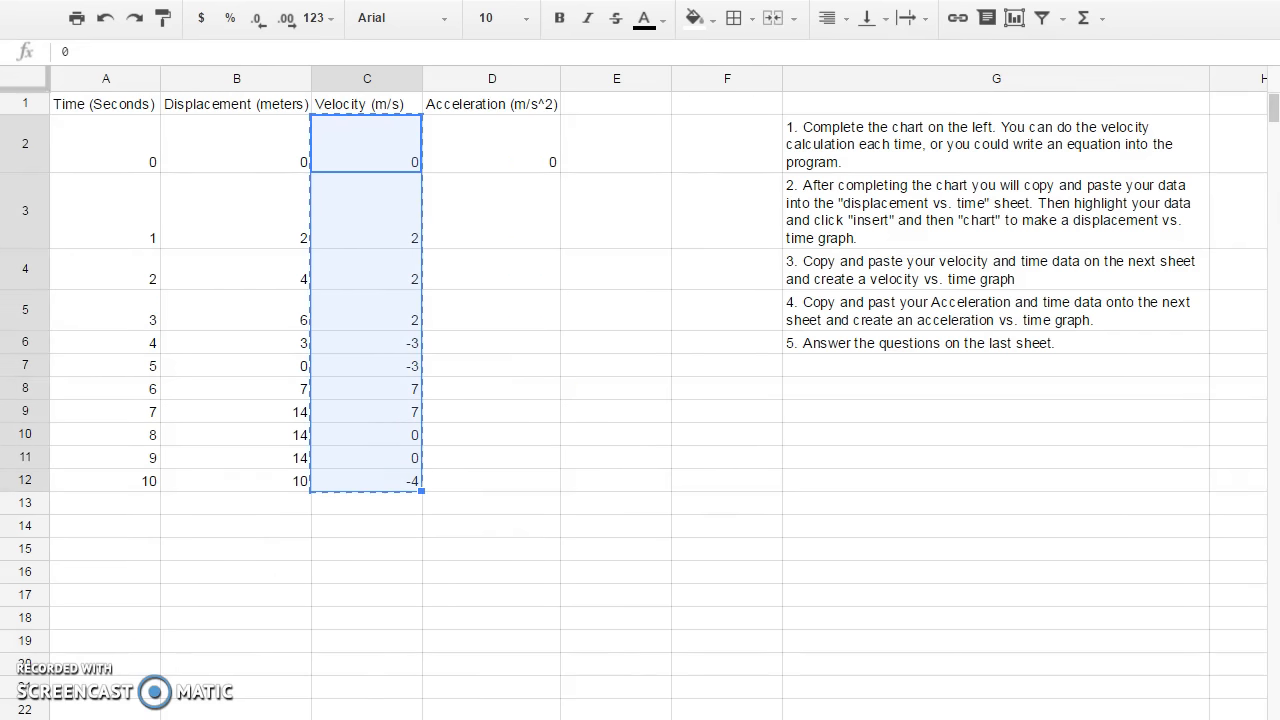
key("ctrl+shift+Page_Down")
left_click(206, 129)
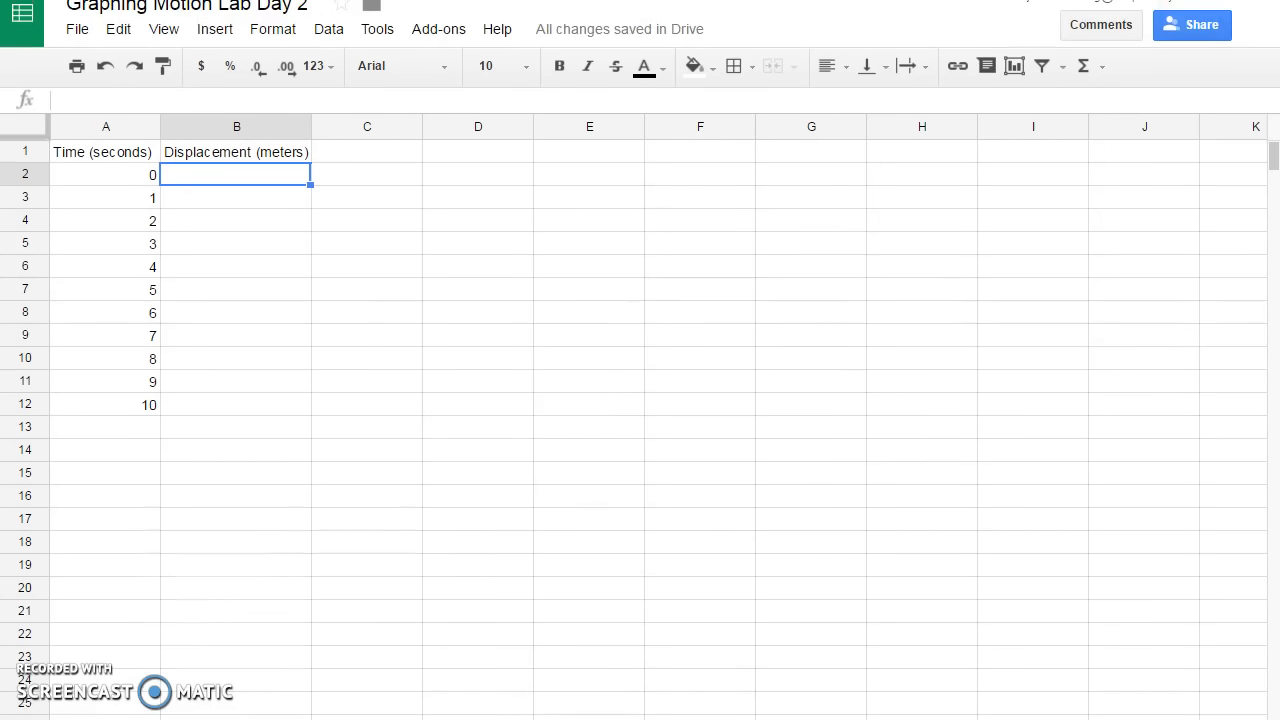
left_click(119, 30)
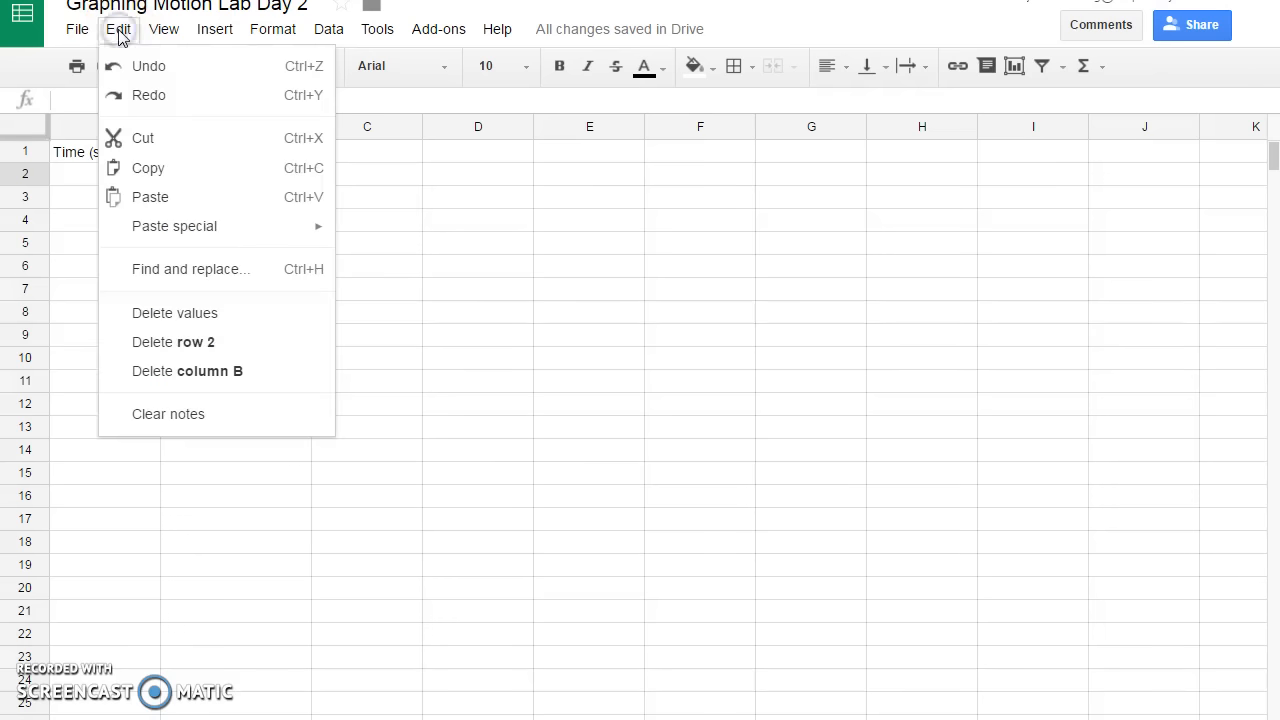
mouse_move(191, 232)
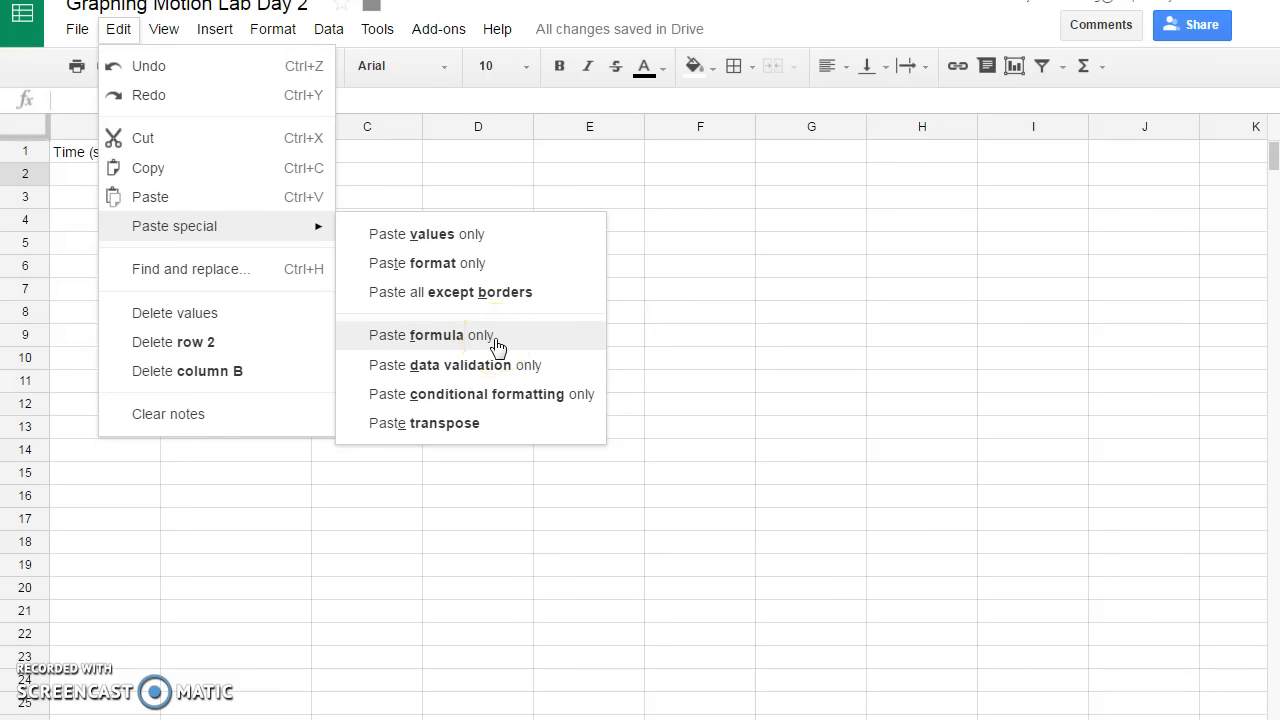
left_click(502, 236)
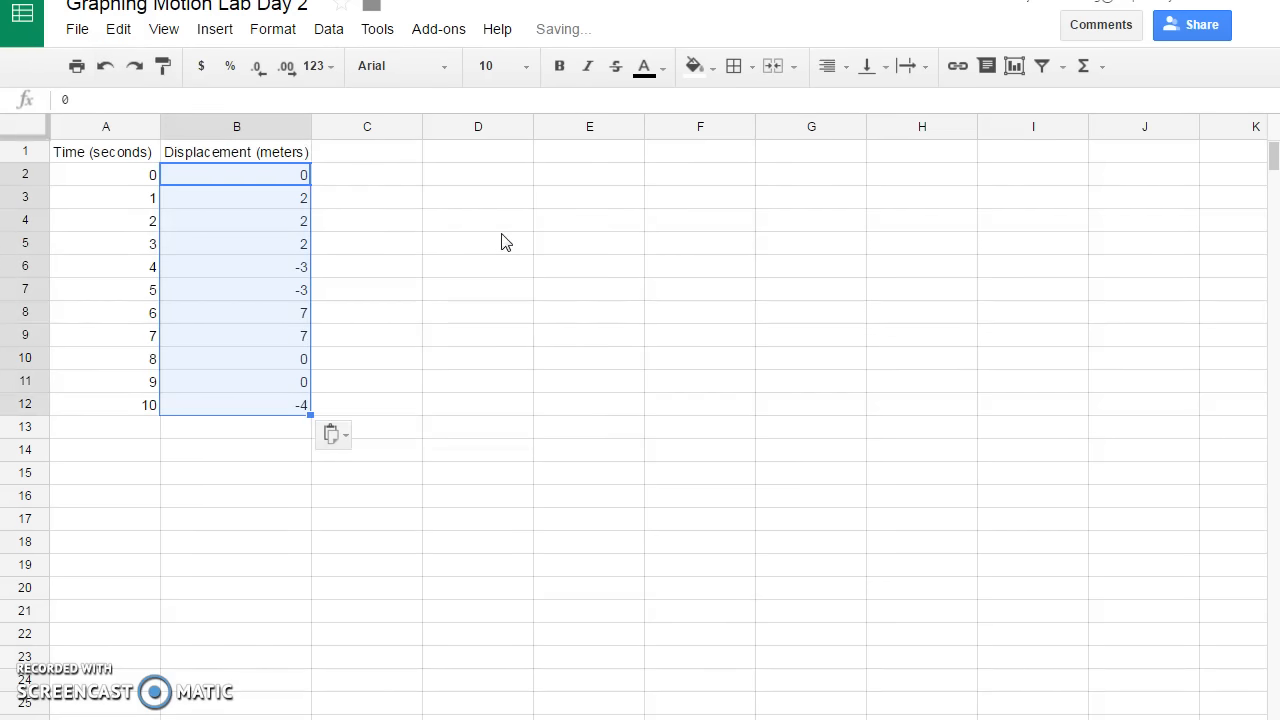
left_click(450, 272)
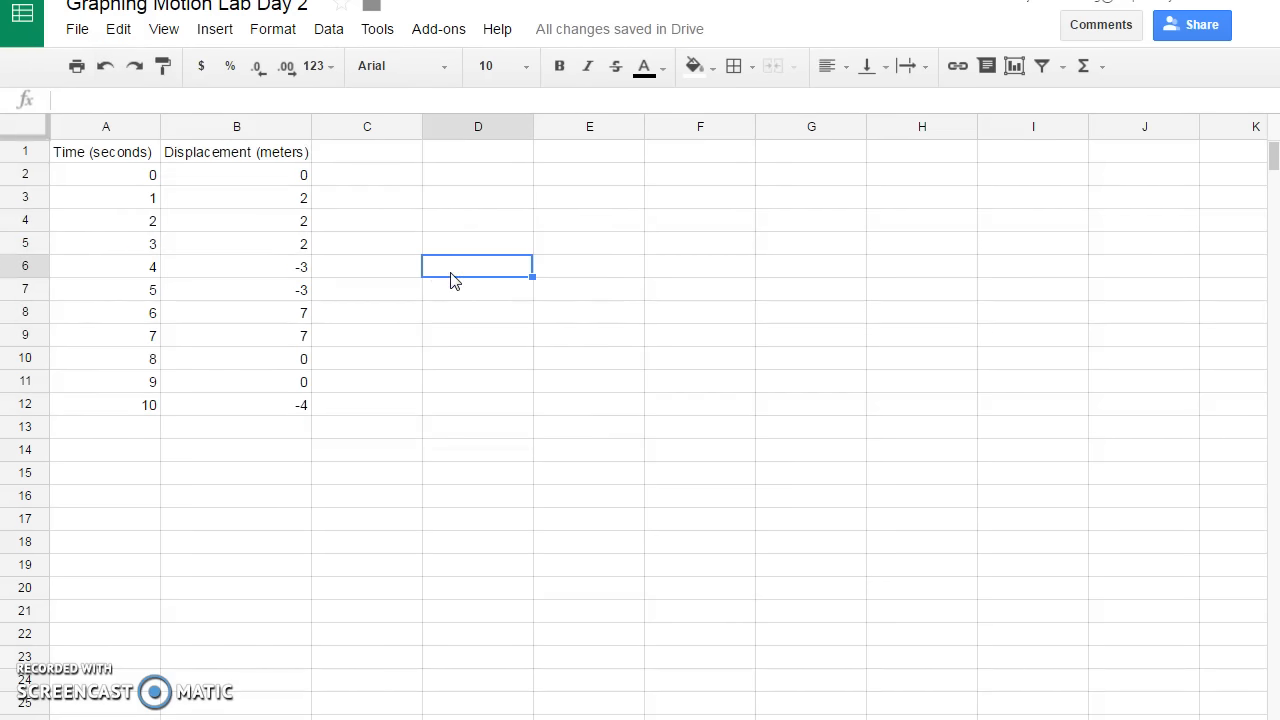
Set up a line chart from the data in A2:B12, using column A as labels
left_click_drag(80, 176, 290, 415)
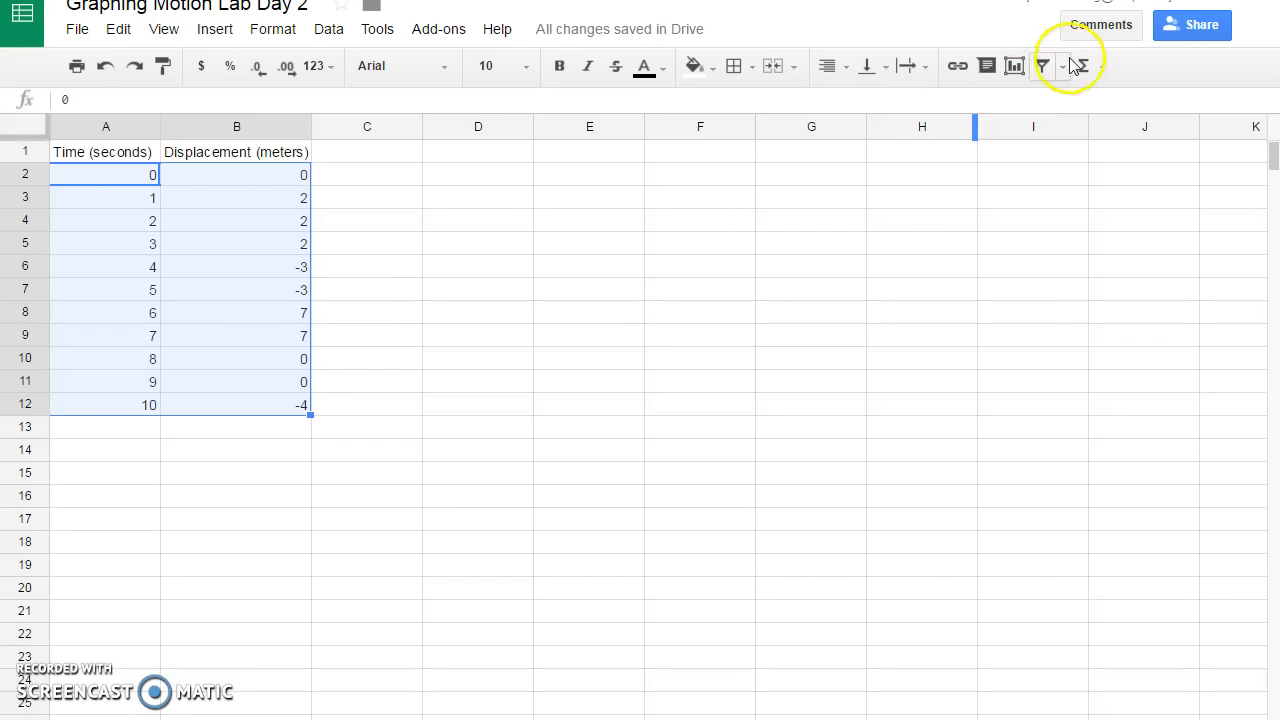
left_click(1016, 66)
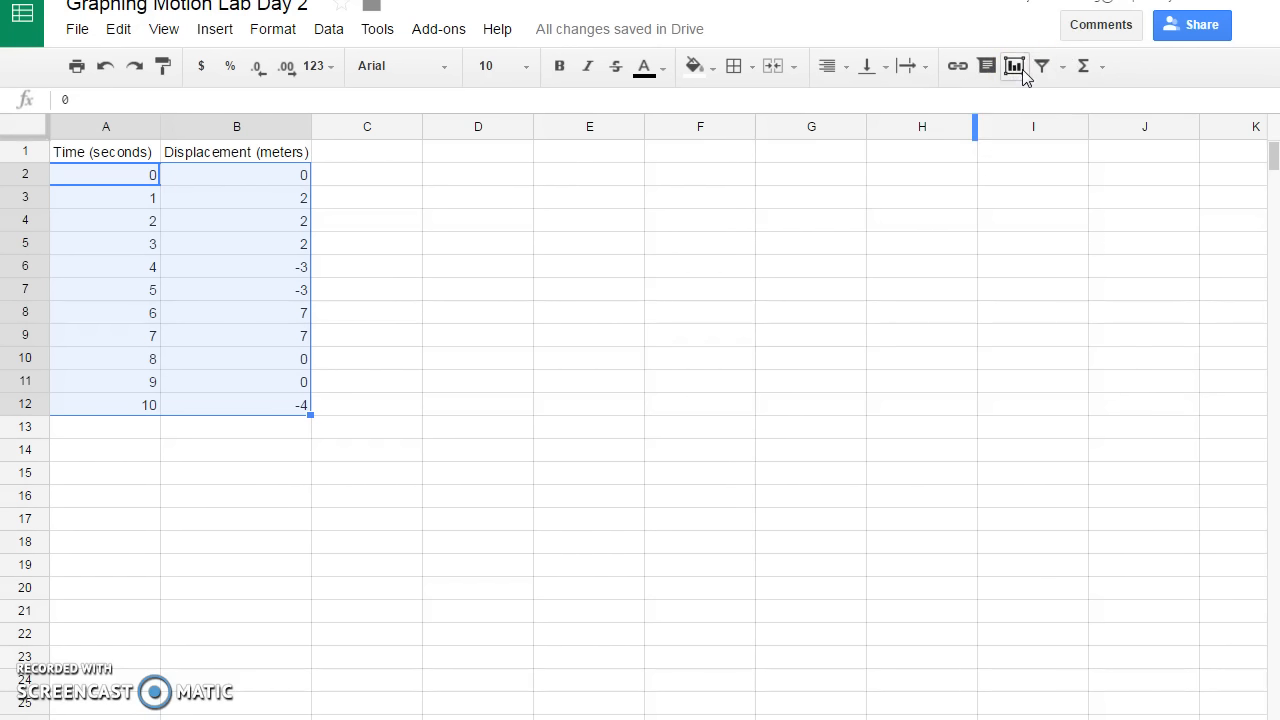
left_click(676, 225)
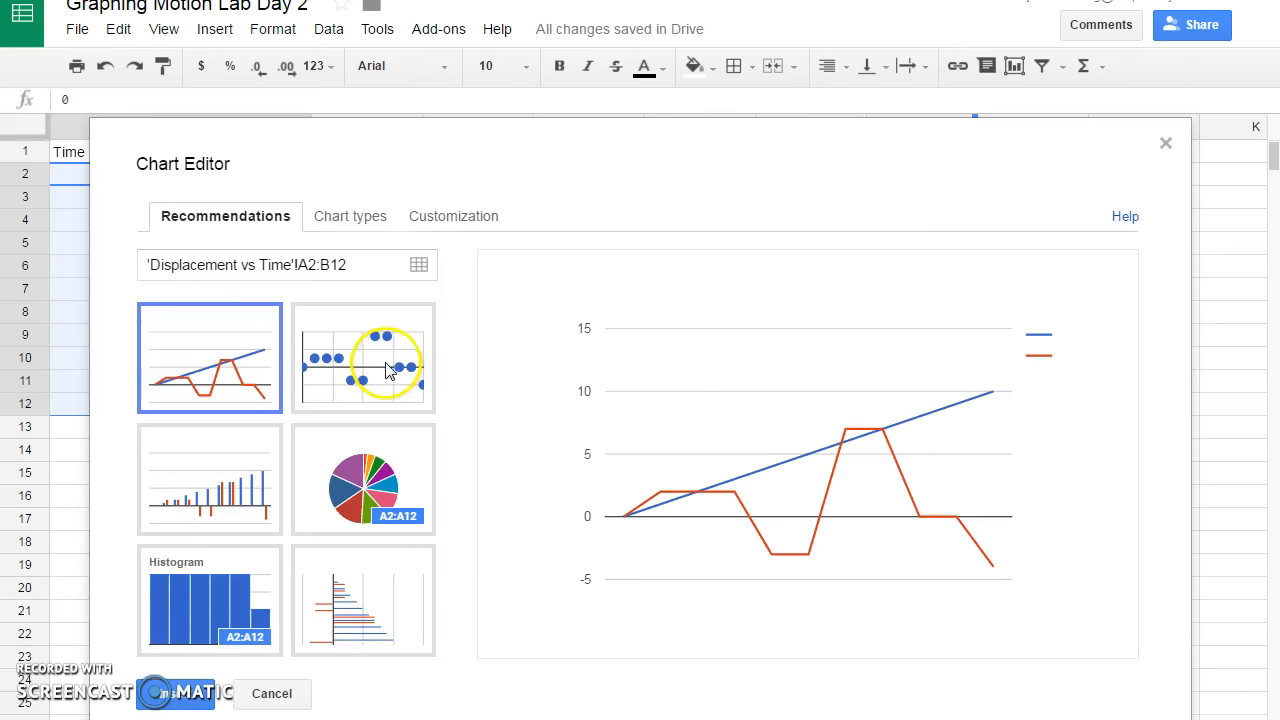
left_click(388, 368)
left_click(203, 373)
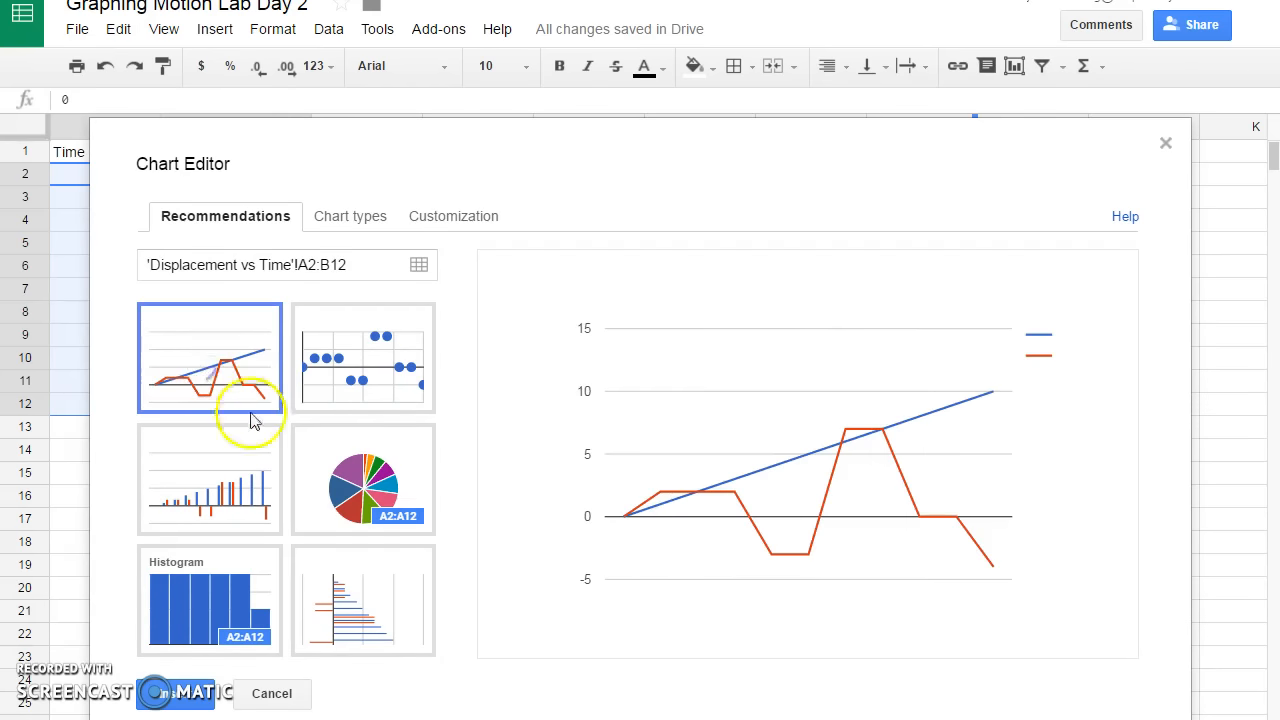
left_click_drag(1006, 126, 1010, 68)
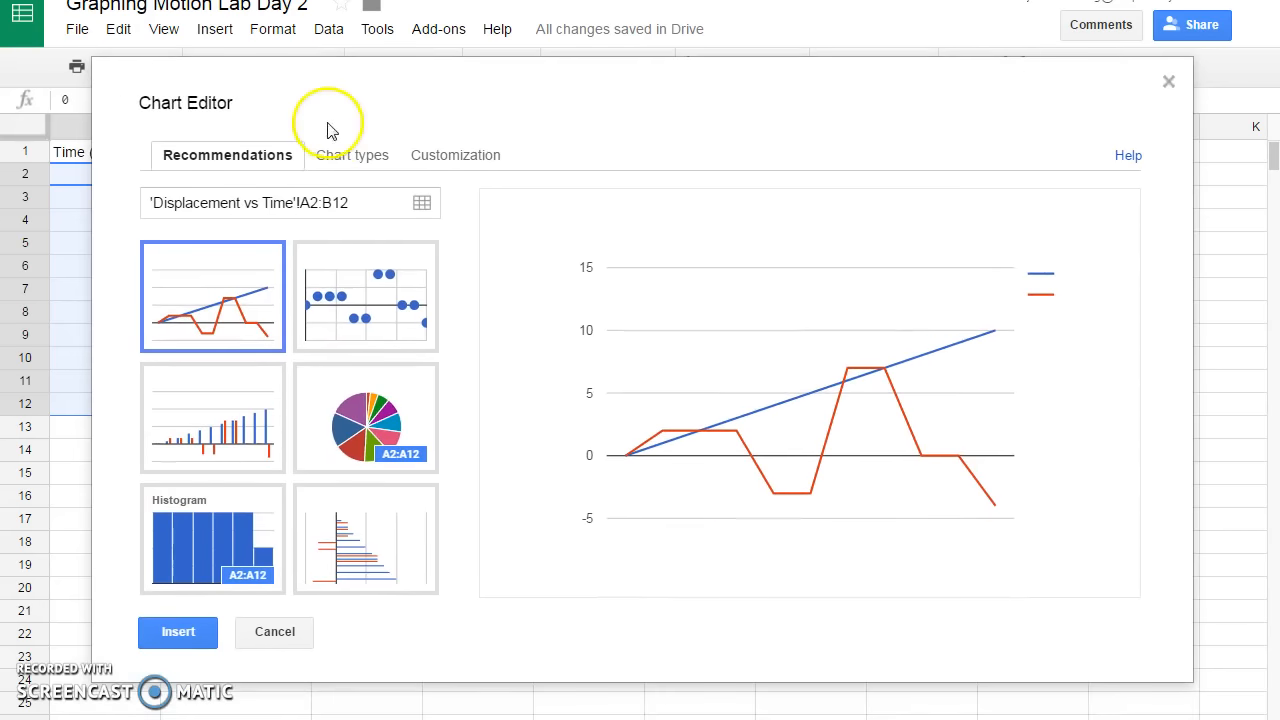
left_click(357, 160)
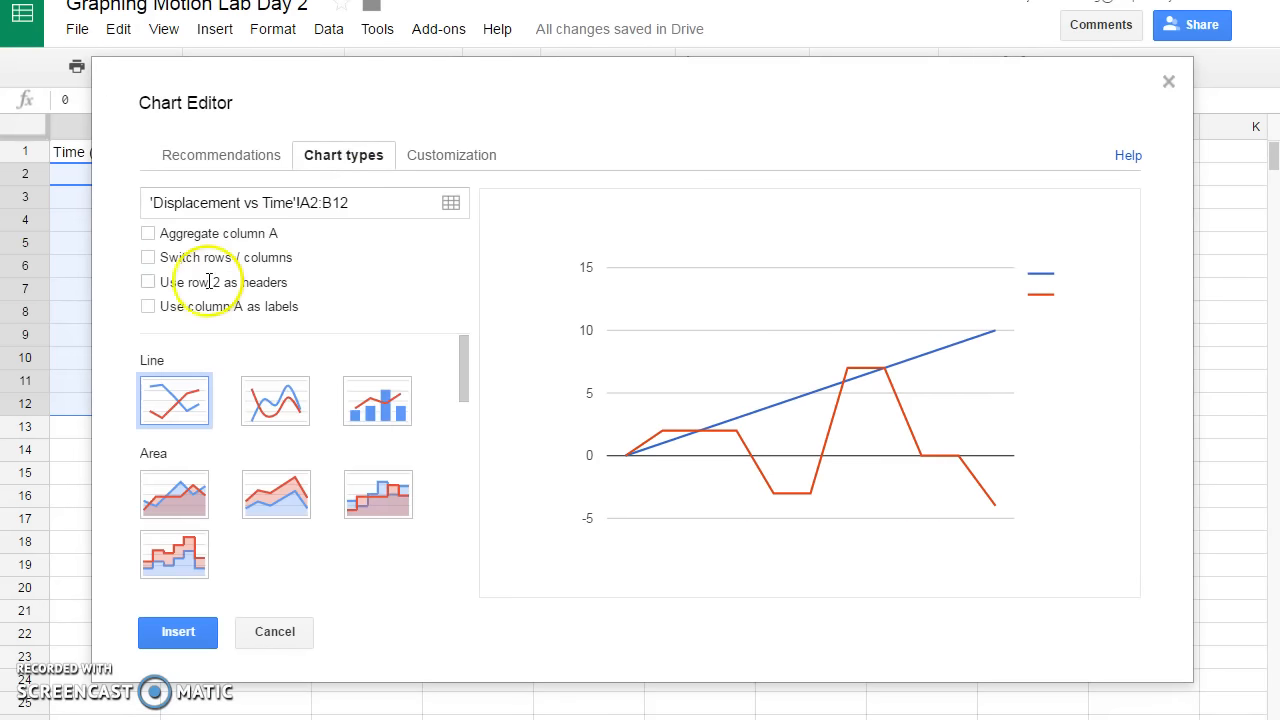
left_click(149, 308)
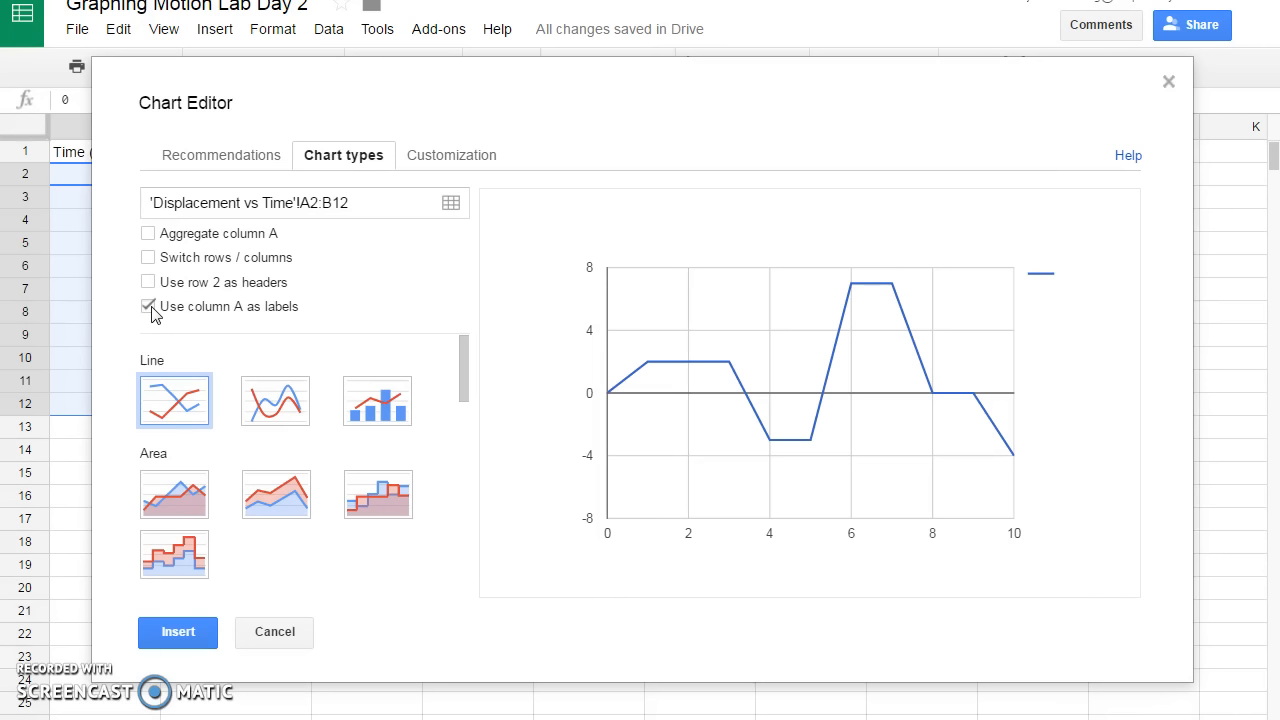
Review the chart's title and horizontal axis customization options, and close the chart editor without inserting the chart
left_click(429, 160)
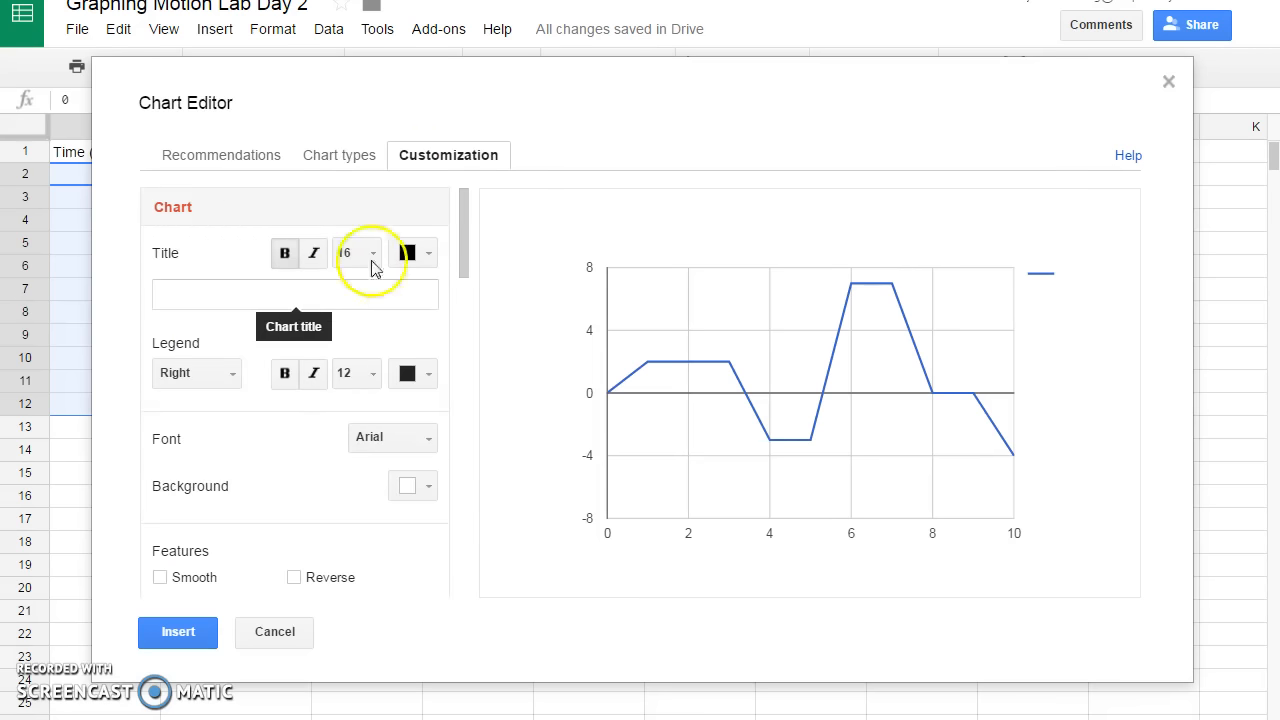
left_click_drag(466, 229, 470, 351)
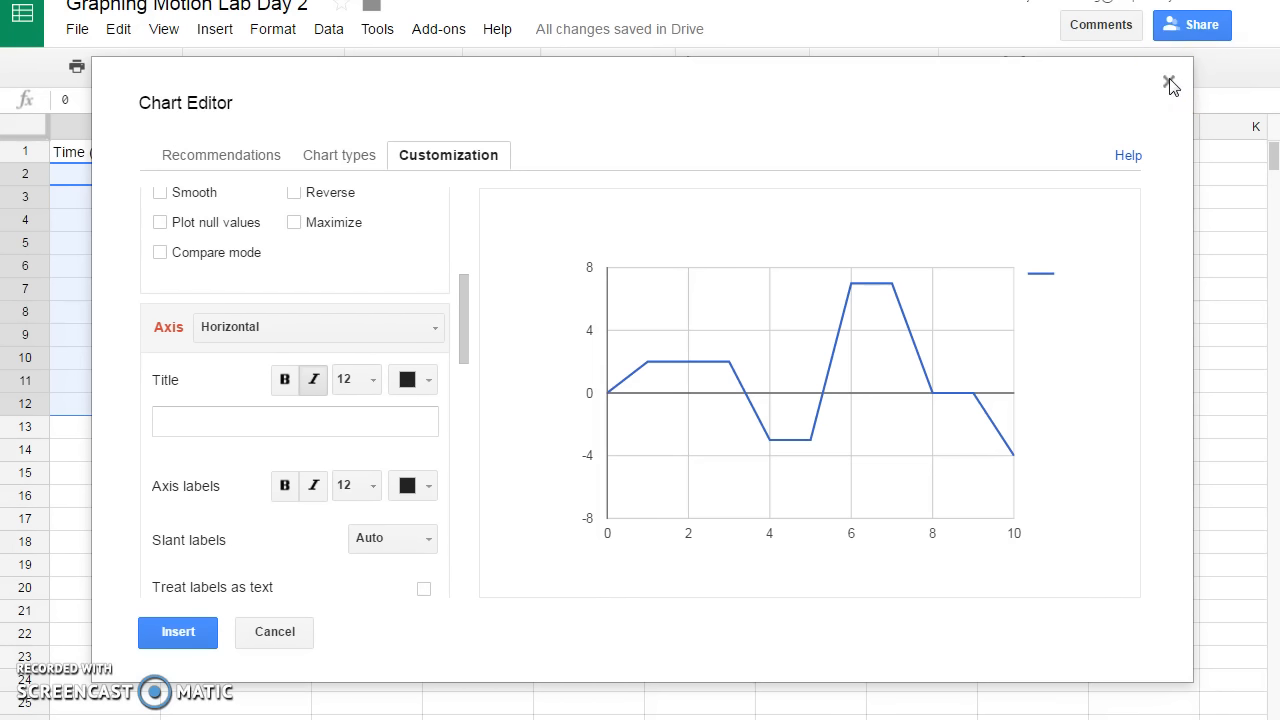
left_click(1169, 83)
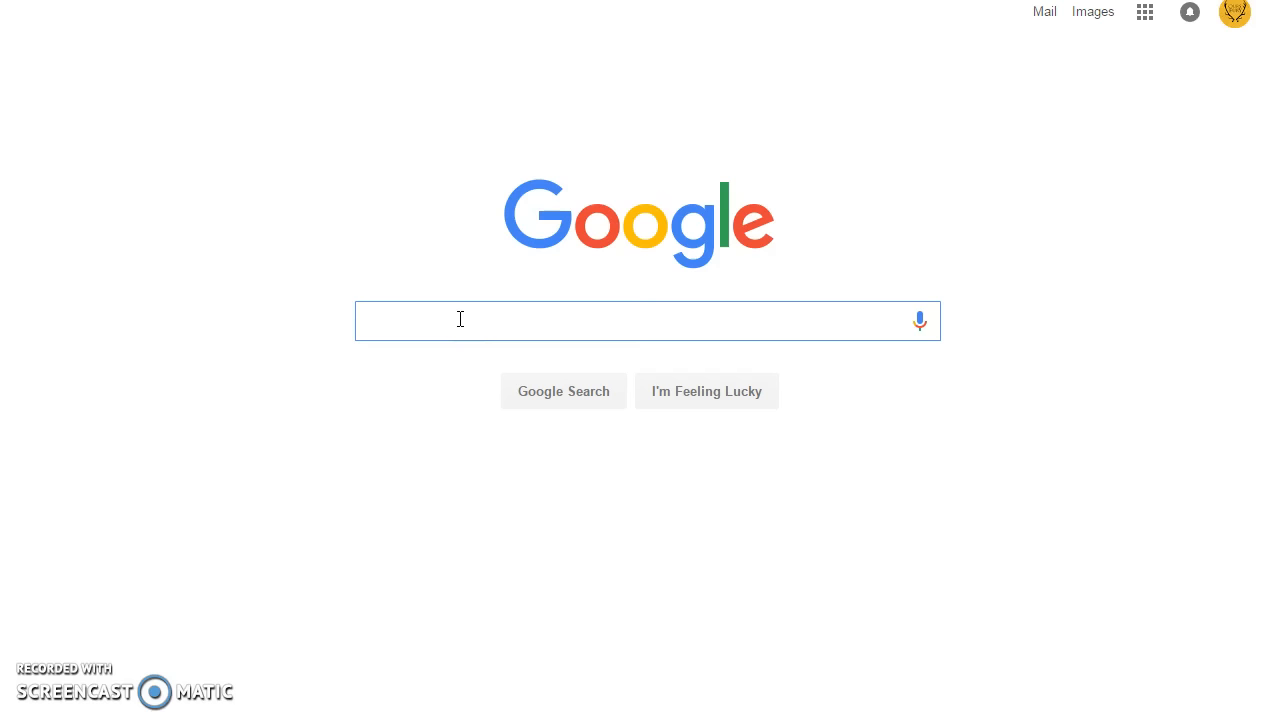
Search Google for "how do I put a graph in google sheets?"
type("how do I ")
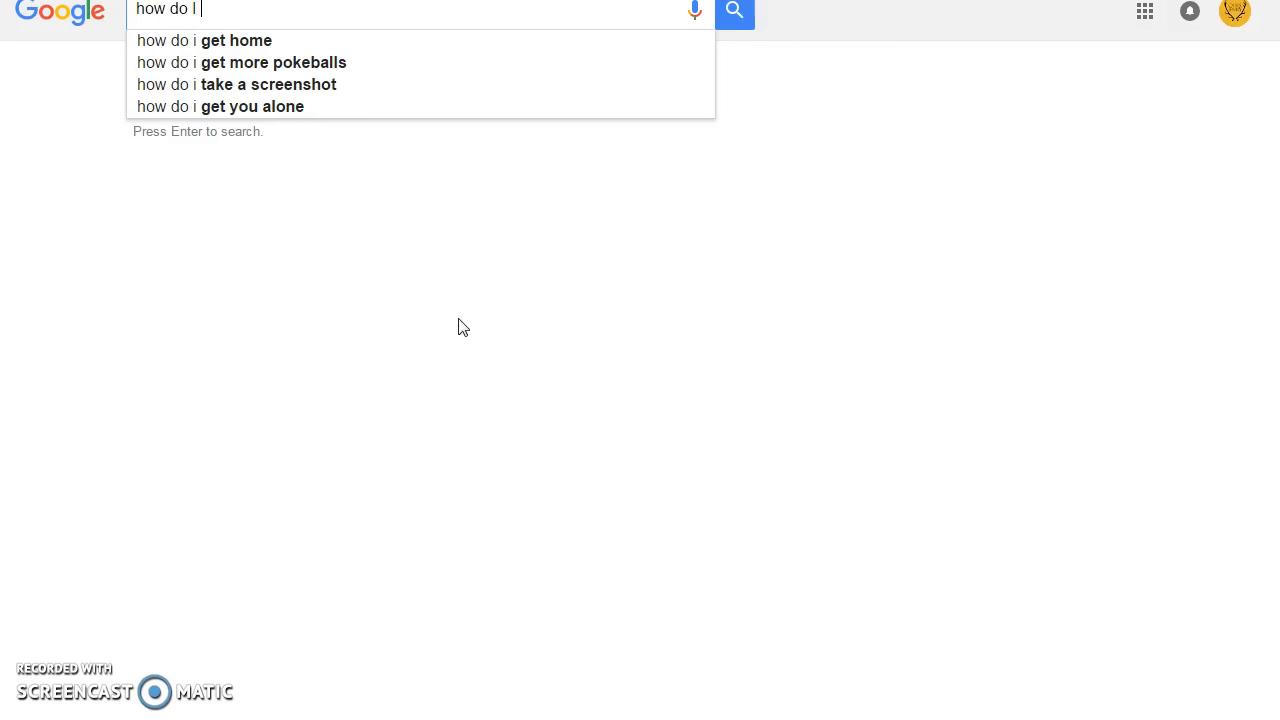
type("put")
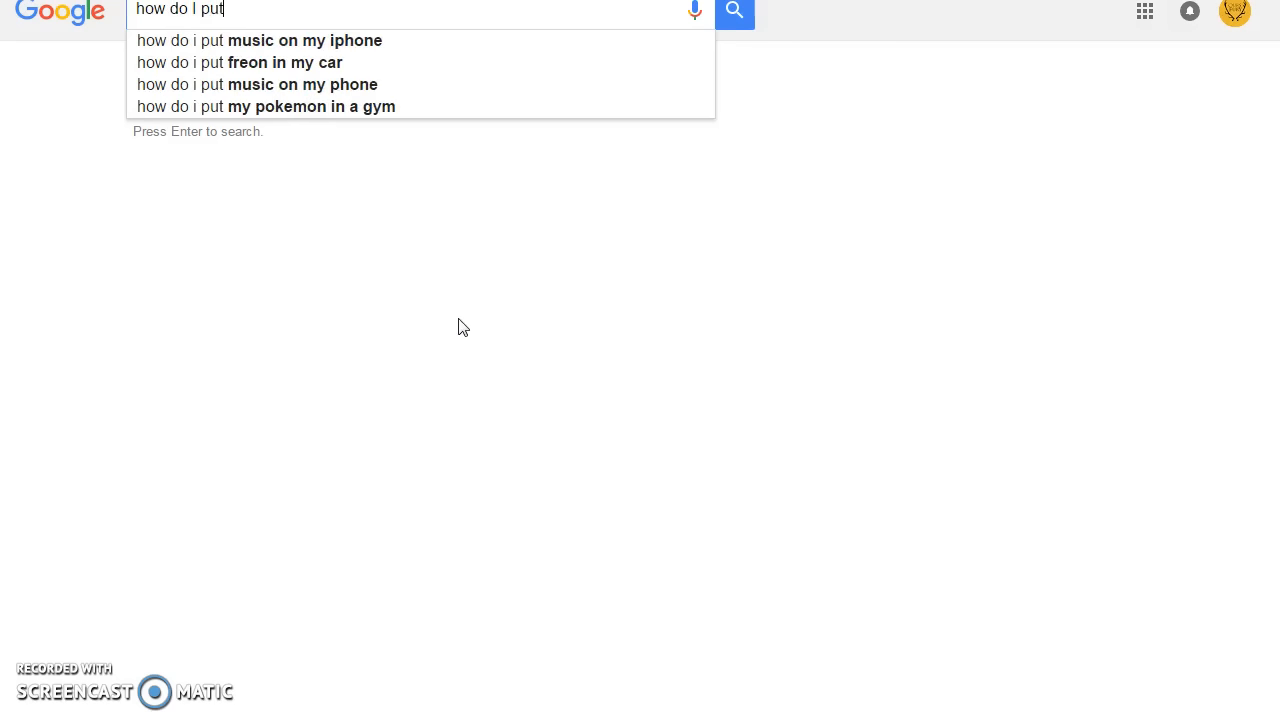
type(" a graph in ")
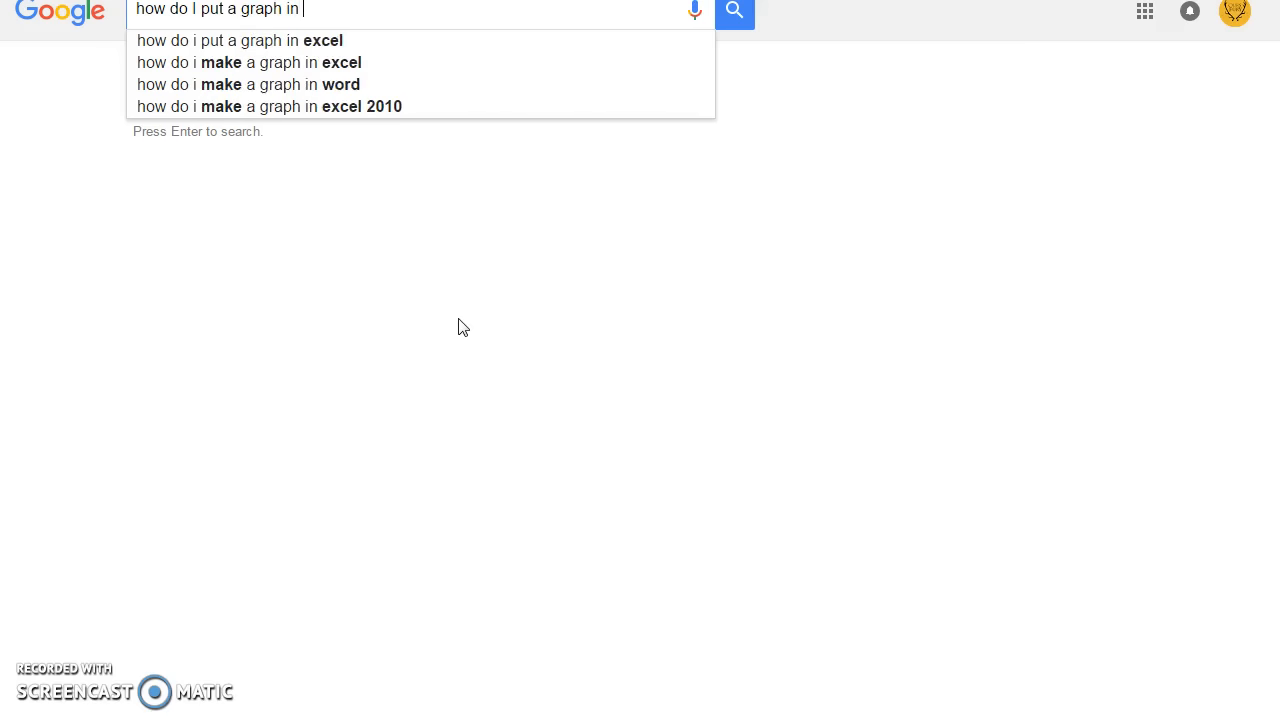
type("google sheets?")
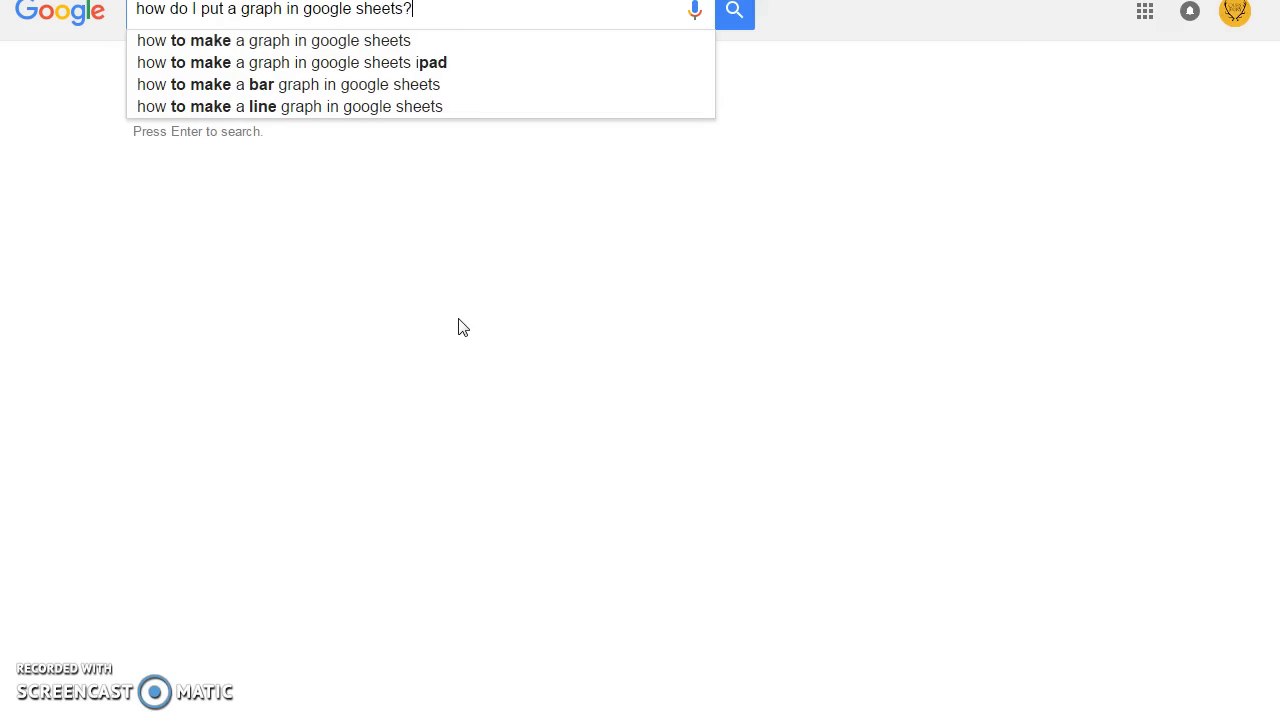
key("Return")
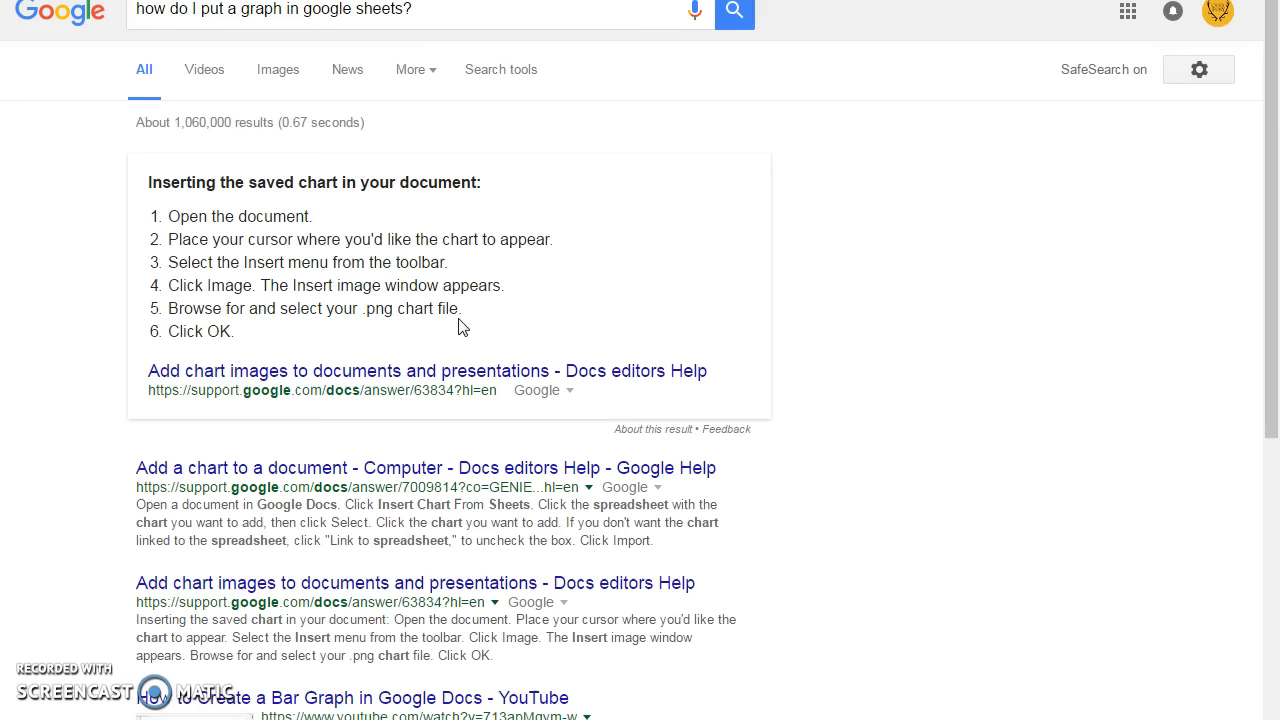